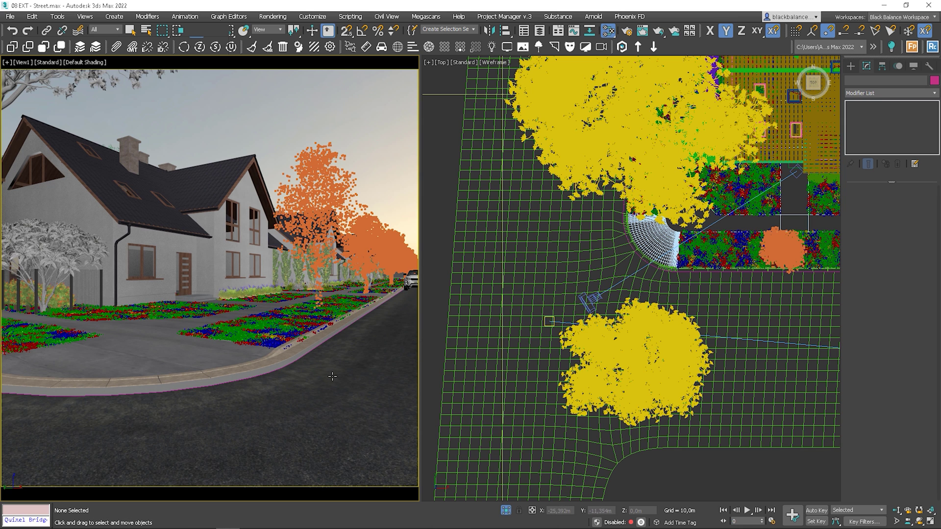
# Create a Forest Pro scatter object on the street surface, declining camera clipping at render time
pyautogui.click(262, 375)
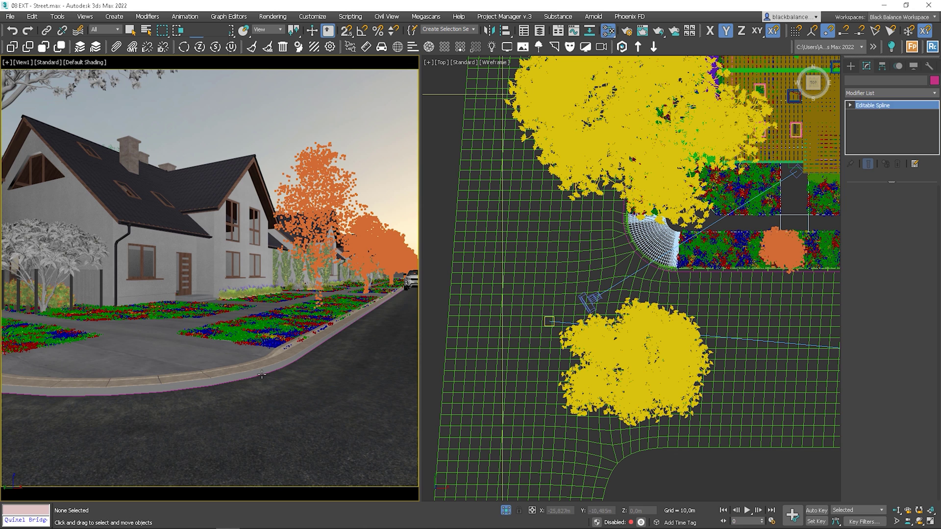
pyautogui.click(341, 388)
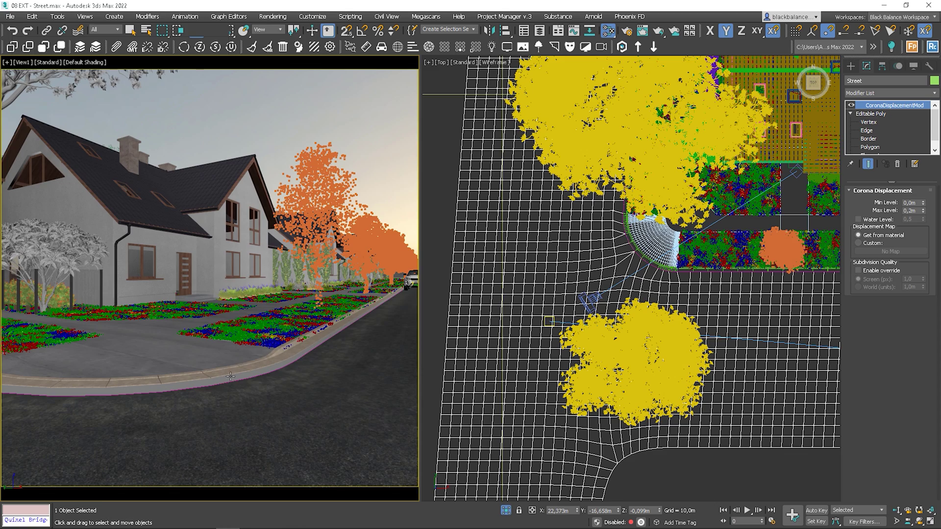
pyautogui.rightClick(346, 349)
pyautogui.click(329, 336)
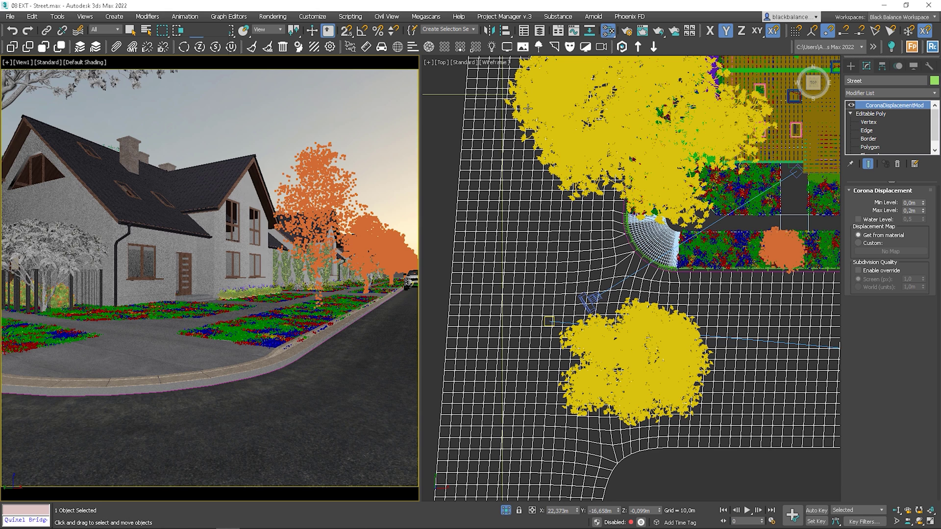
pyautogui.click(912, 46)
pyautogui.click(343, 381)
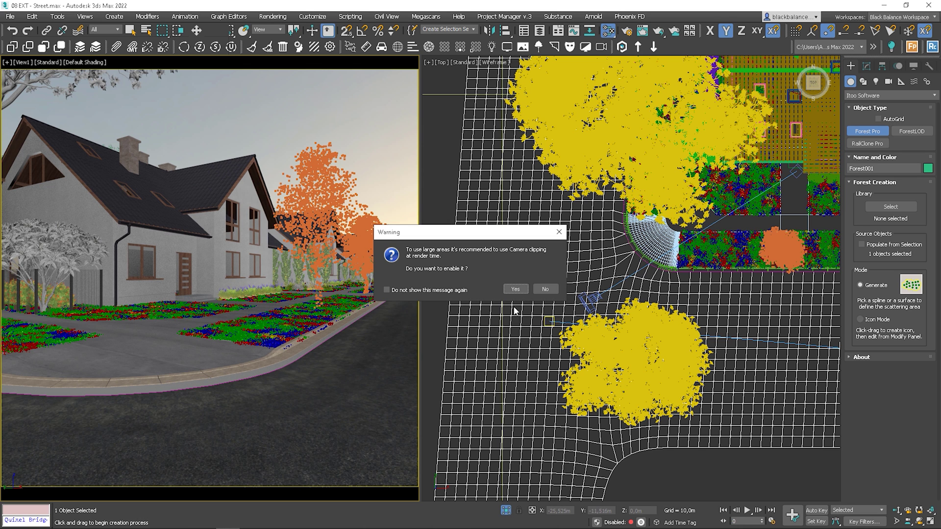
pyautogui.click(544, 289)
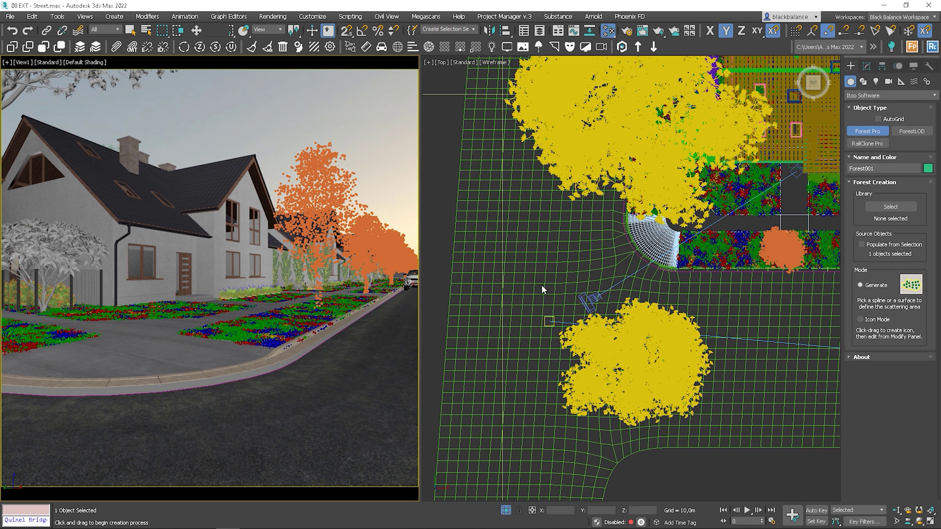
# Load the Birch - Detail leaves preset from the library as the scatter's geometry, rescaling its objects to the system units
pyautogui.click(866, 66)
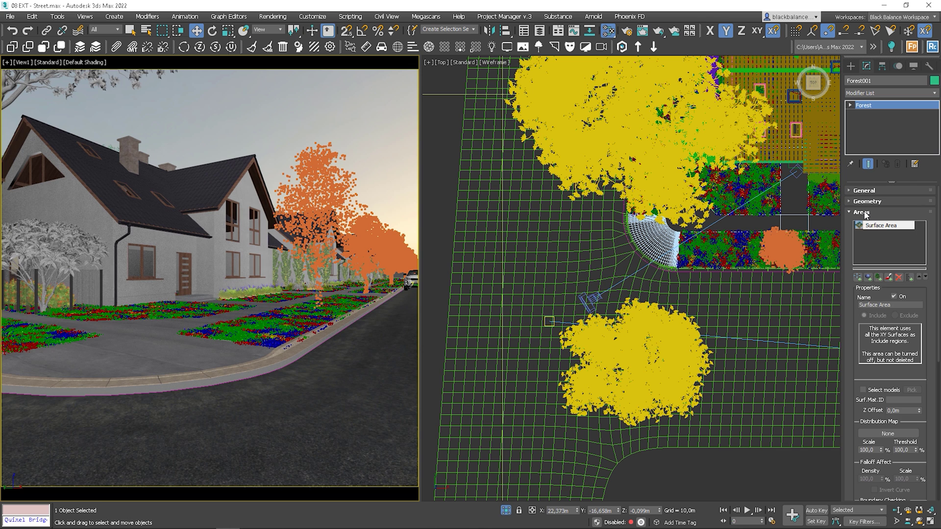
pyautogui.click(864, 213)
pyautogui.click(865, 201)
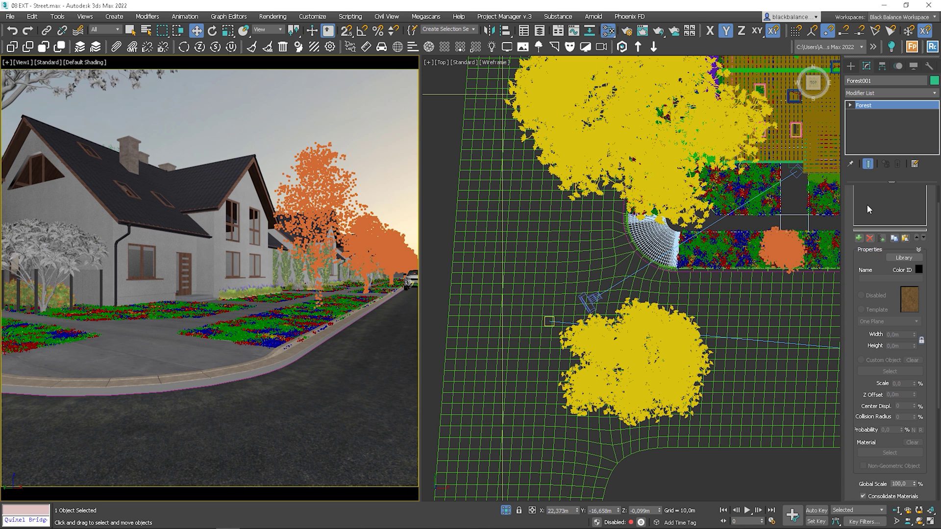
pyautogui.click(904, 285)
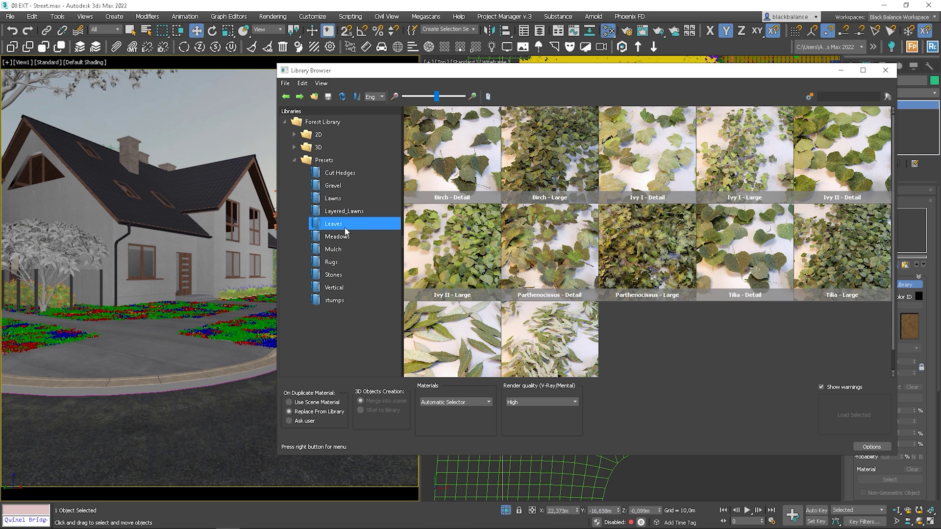
pyautogui.click(452, 166)
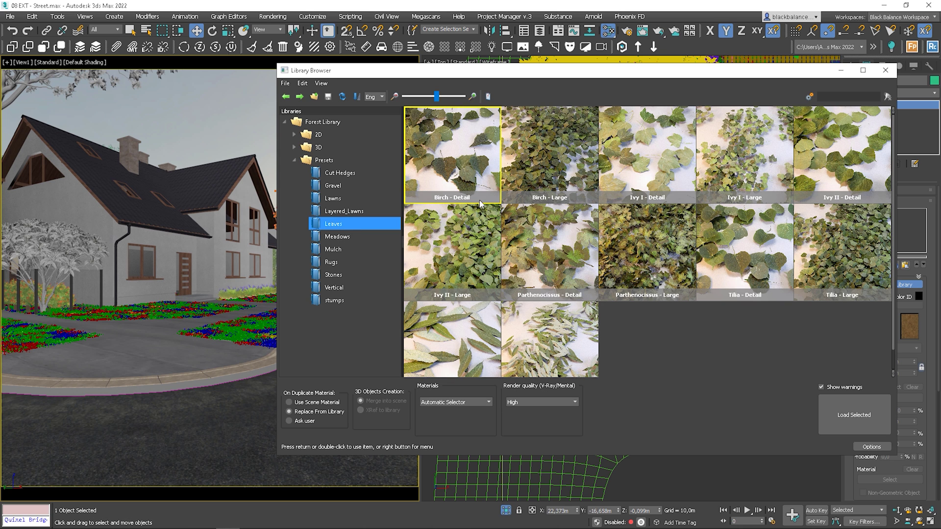
pyautogui.click(862, 419)
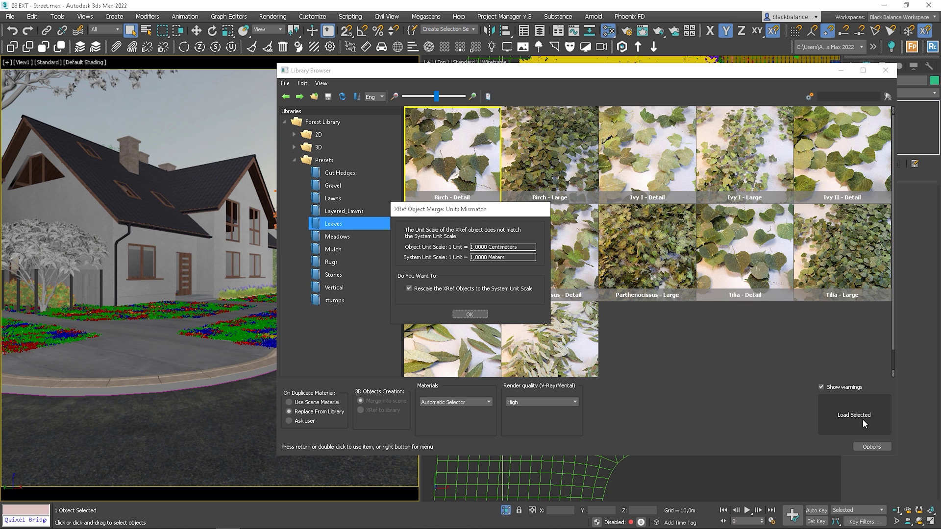
pyautogui.click(470, 314)
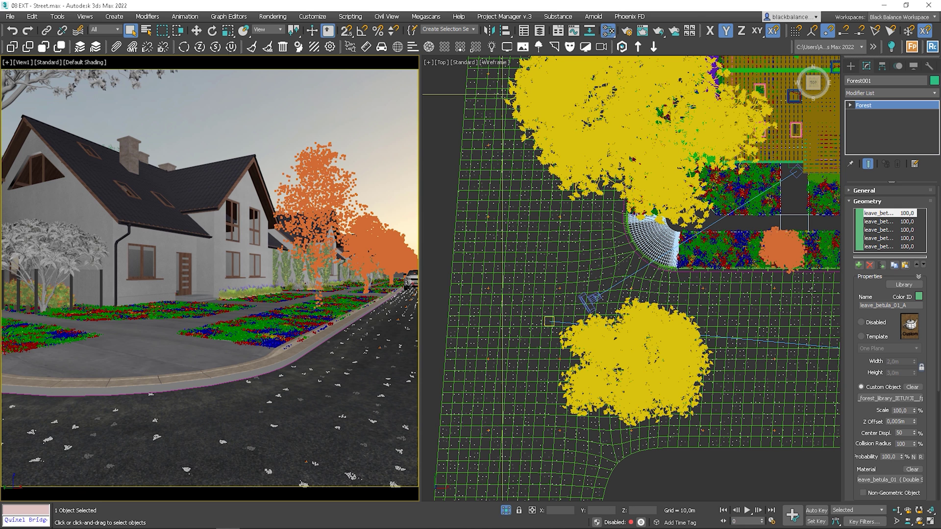
# Turn off the scatter's Surface Area and add an include spline area using the curb-edge spline
pyautogui.click(865, 202)
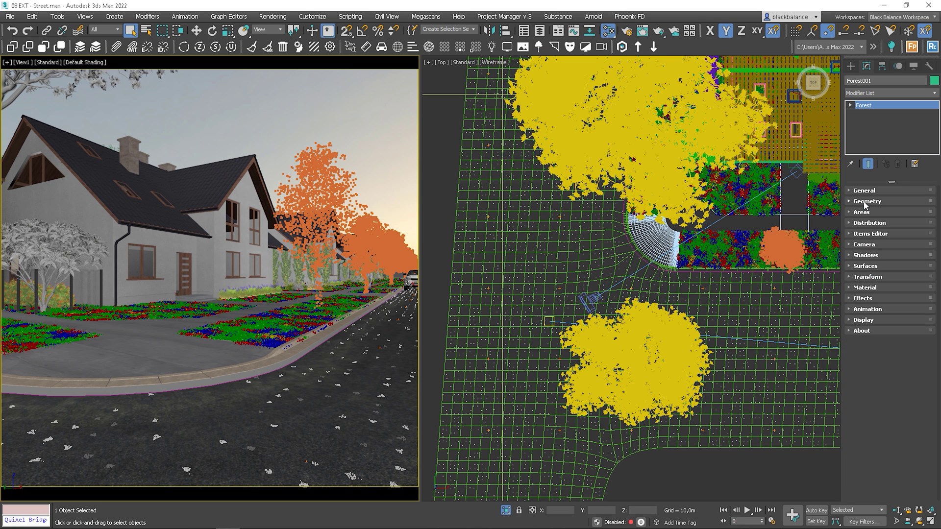
pyautogui.click(864, 213)
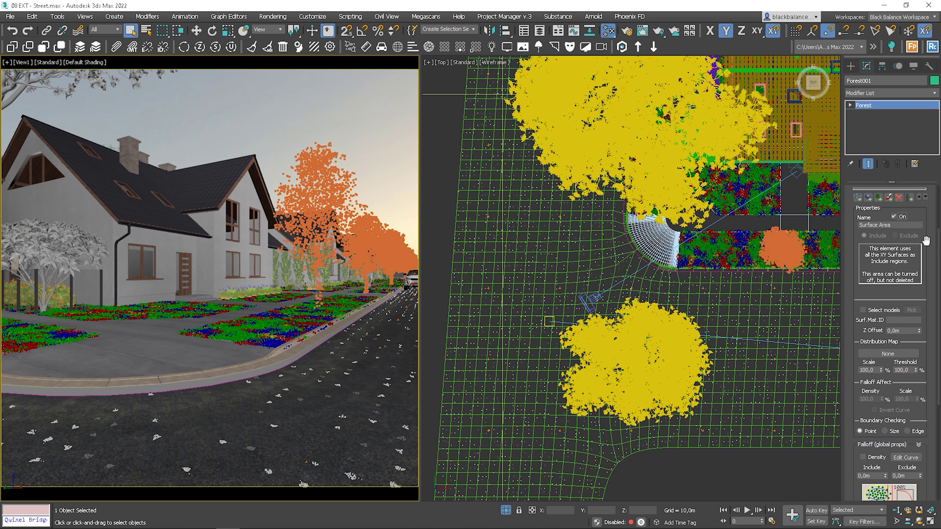
pyautogui.scroll(3, 937, 242)
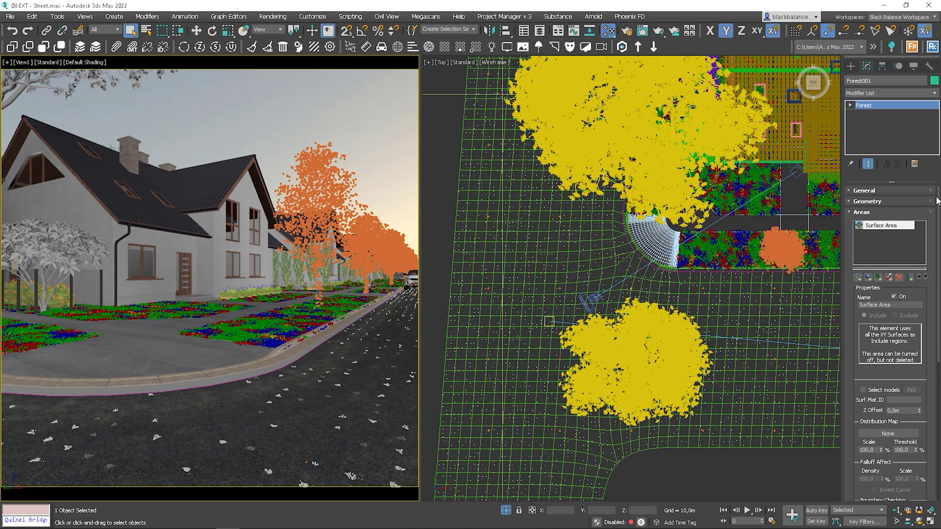
pyautogui.click(893, 297)
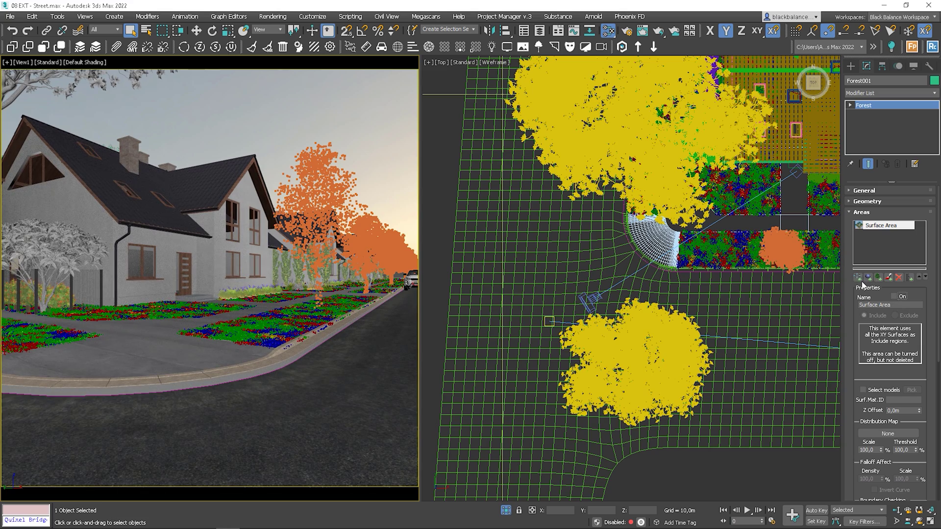
pyautogui.click(860, 279)
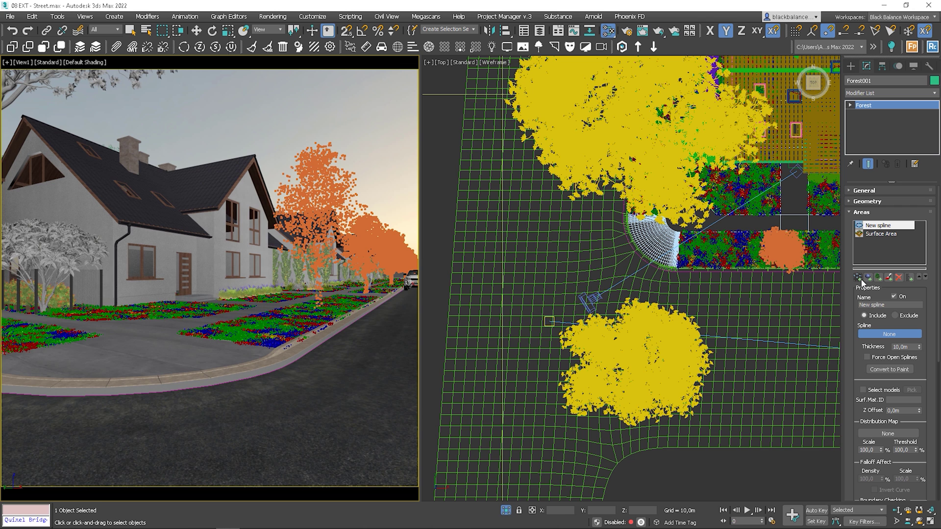
pyautogui.click(248, 379)
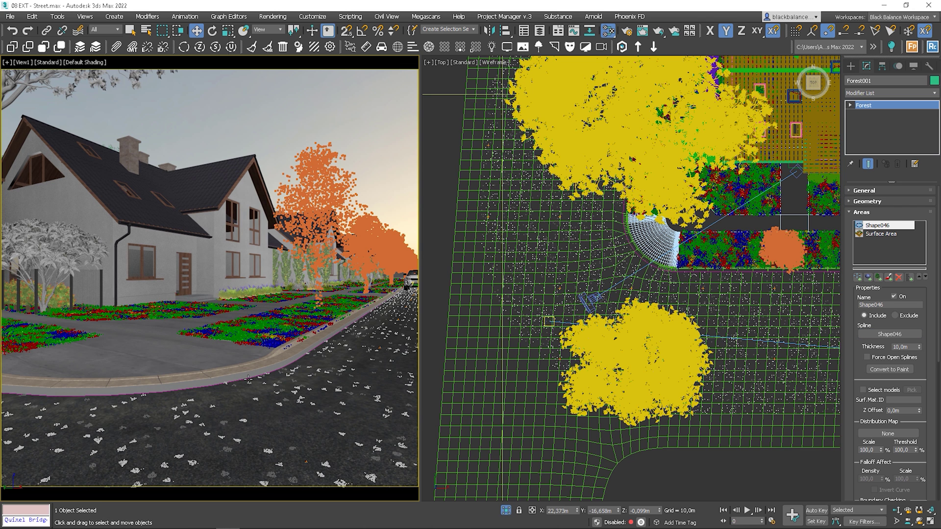
# Set the curb spline area's thickness to 1 m and widen it to about 1.36 m
pyautogui.doubleClick(902, 347)
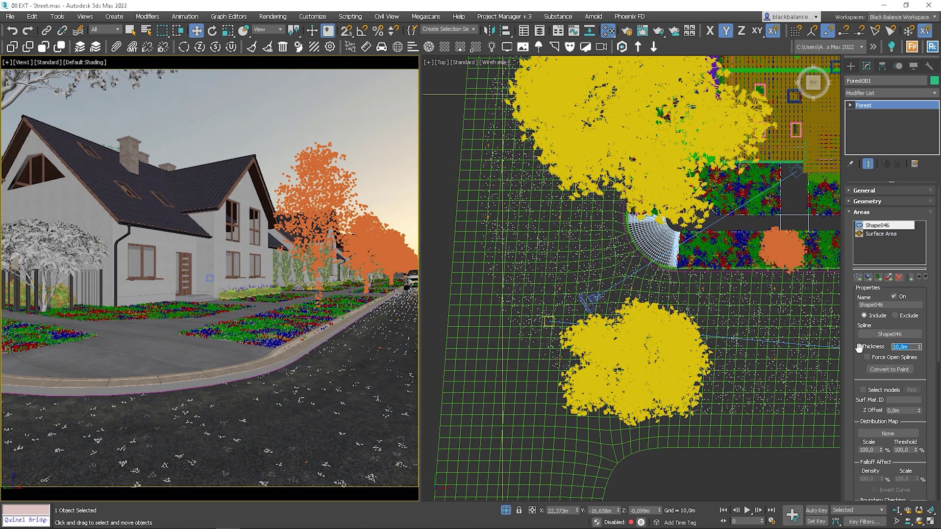
pyautogui.write('1')
pyautogui.press('Return')
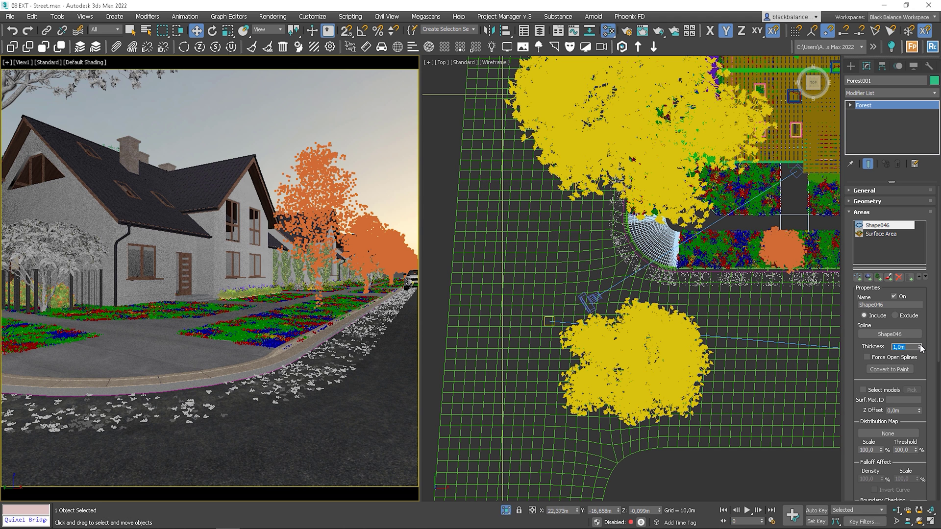
pyautogui.moveTo(920, 347); pyautogui.dragTo(931, 333)
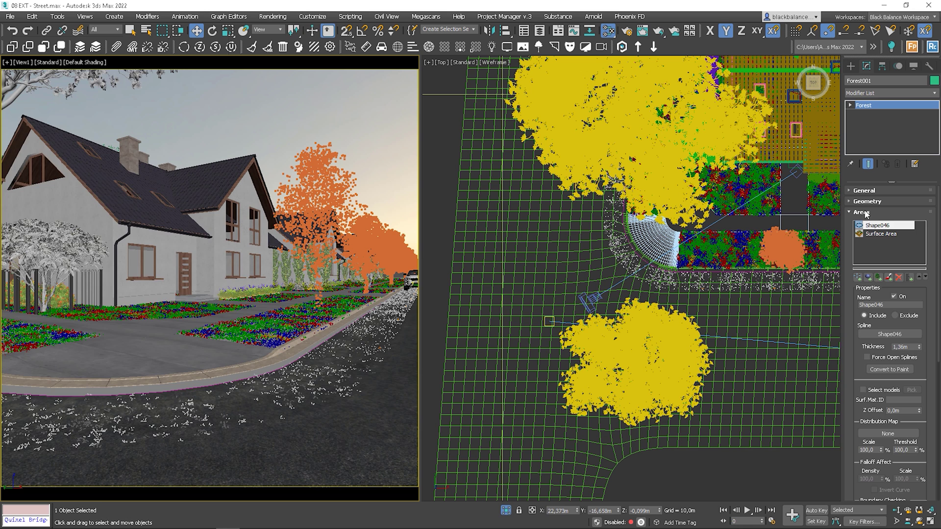
# Set the scatter's viewport display limit to a maximum of 5000000 items
pyautogui.click(863, 212)
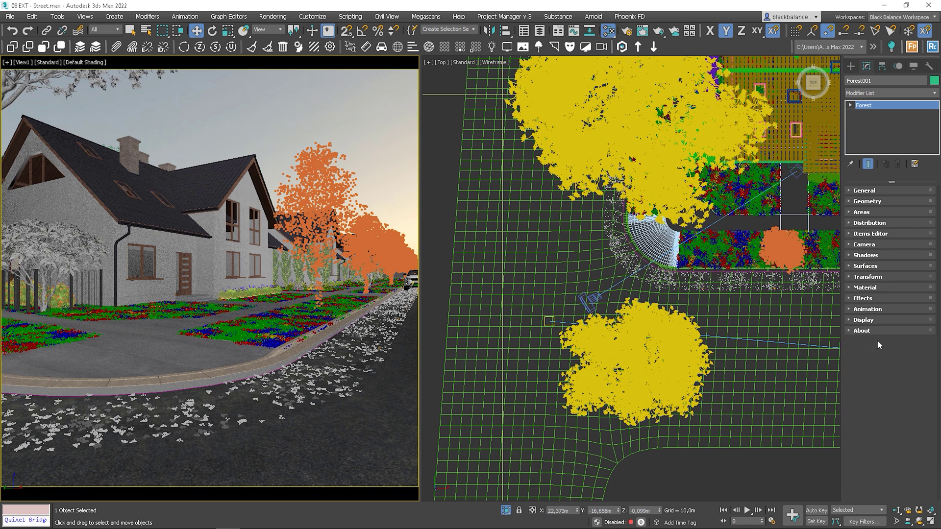
pyautogui.click(870, 330)
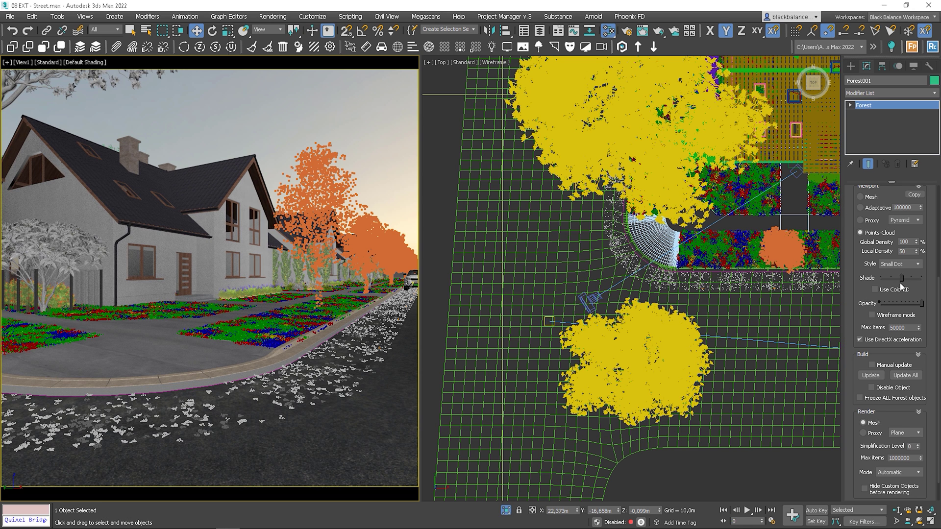
pyautogui.doubleClick(907, 328)
pyautogui.write('5000000')
pyautogui.press('Return')
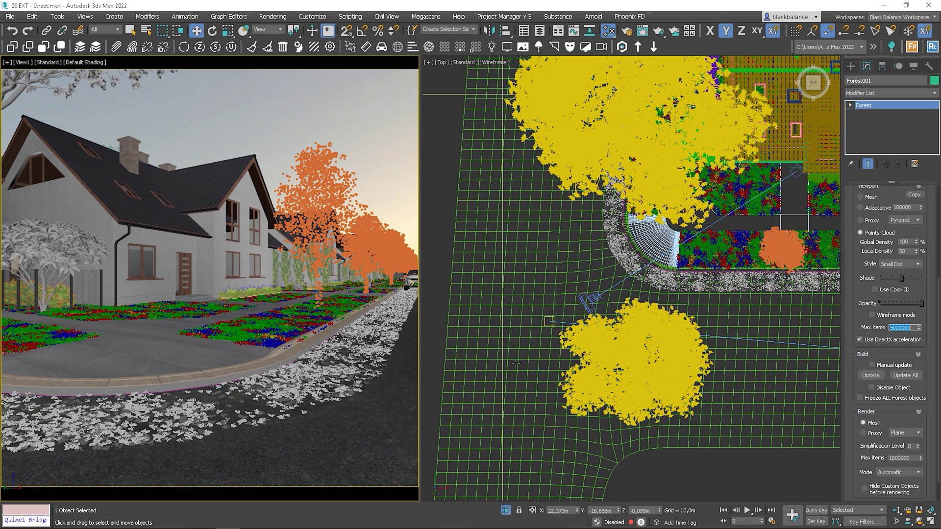
pyautogui.scroll(5, 937, 298)
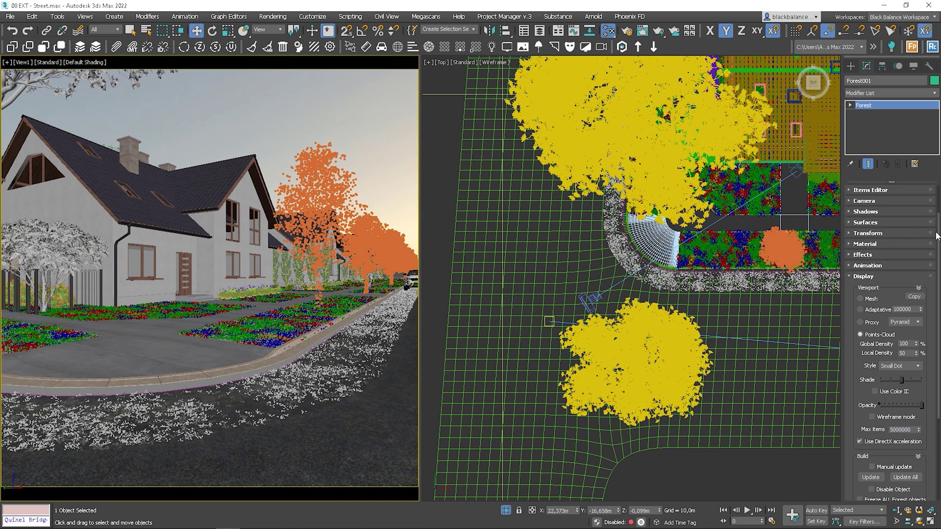
pyautogui.click(863, 277)
# Try a 2 m thickness for the curb spline area and settle on 1.8 m
pyautogui.click(862, 212)
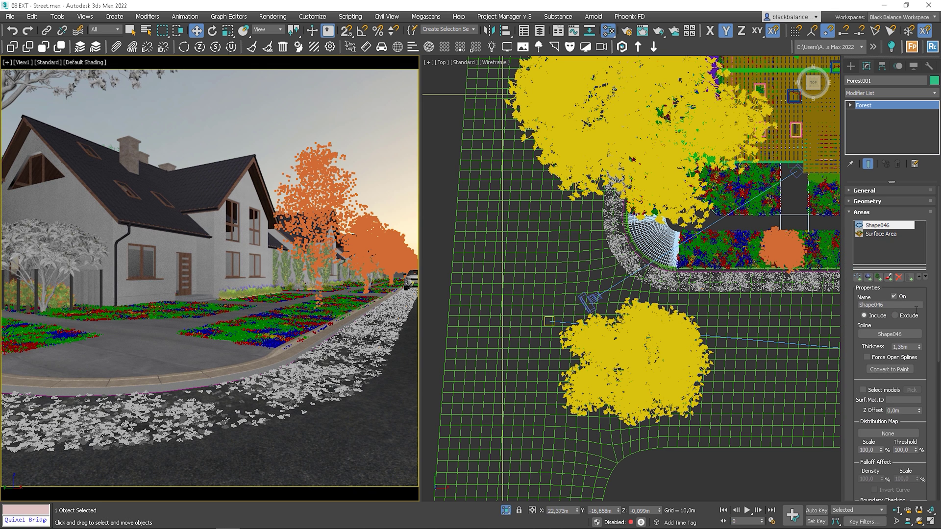
pyautogui.press('Tab')
pyautogui.write('2')
pyautogui.press('Return')
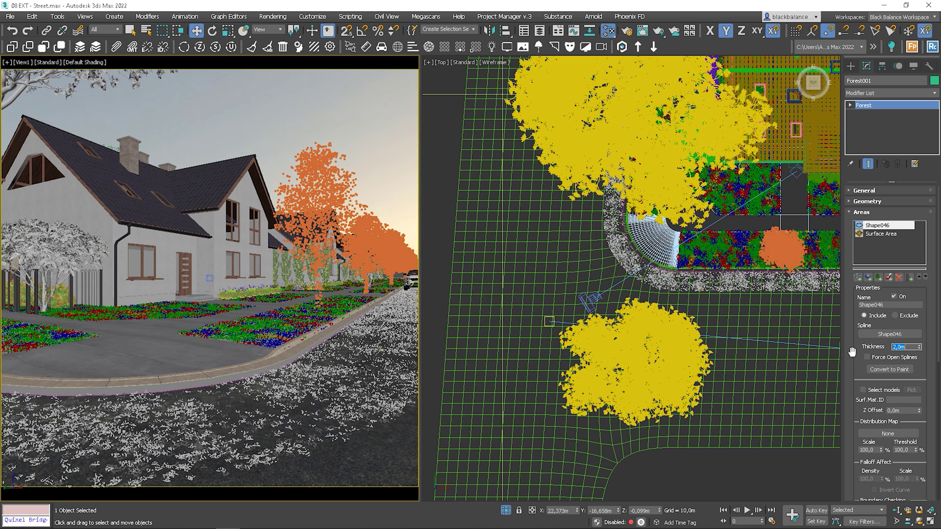
pyautogui.write('1,8')
pyautogui.press('Return')
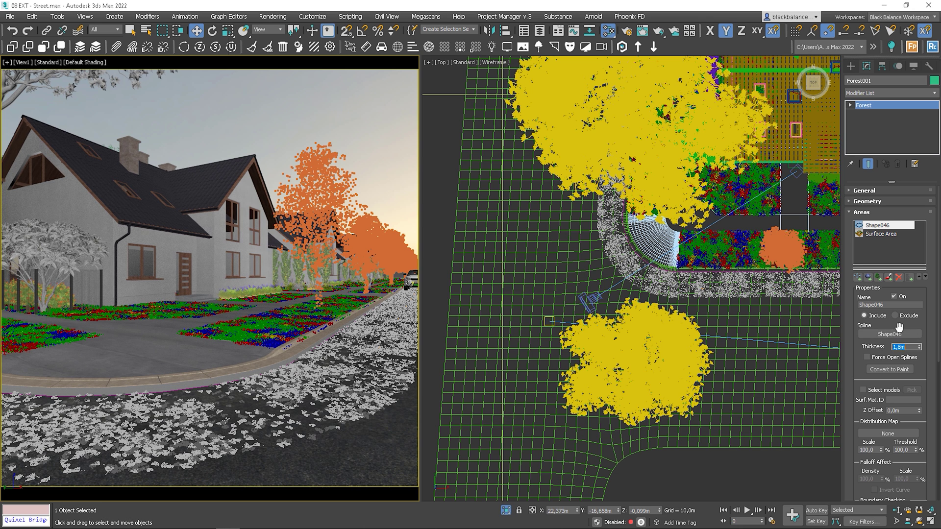
# Enable density falloff for the scatter areas and set its include distance to 0.9 m
pyautogui.scroll(-1, 938, 332)
pyautogui.scroll(-5, 938, 332)
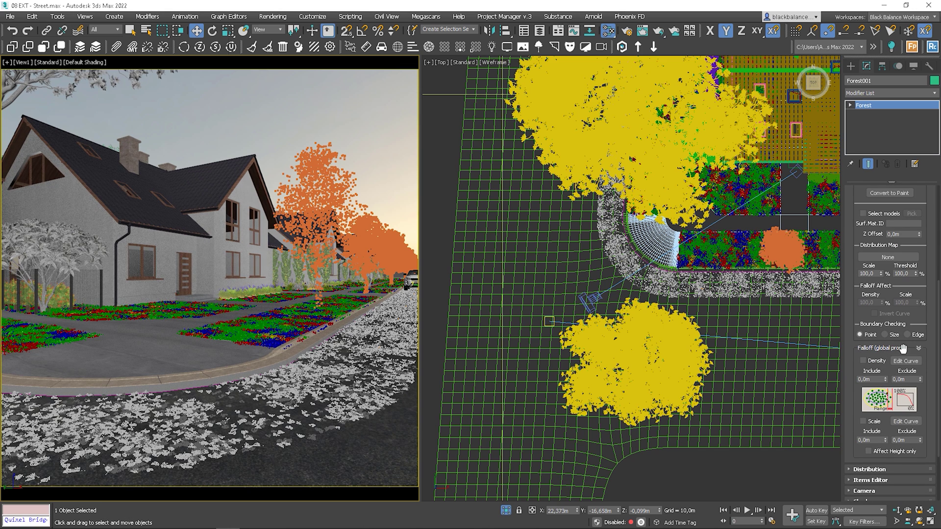
pyautogui.click(863, 361)
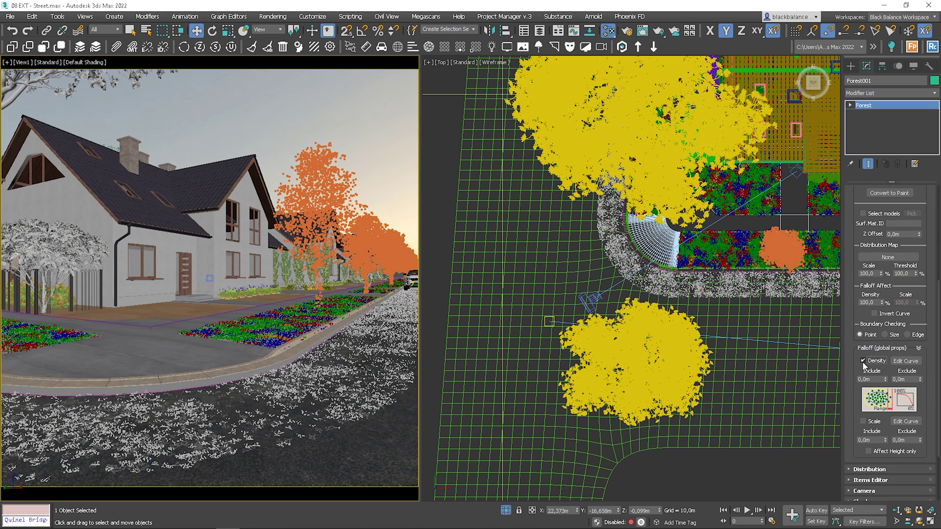
pyautogui.doubleClick(872, 380)
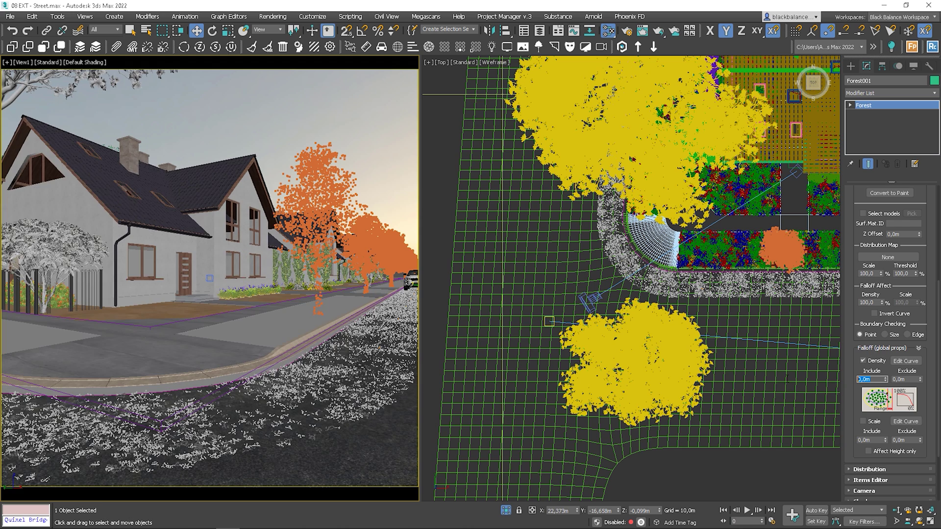
pyautogui.write('1,8')
pyautogui.press('Return')
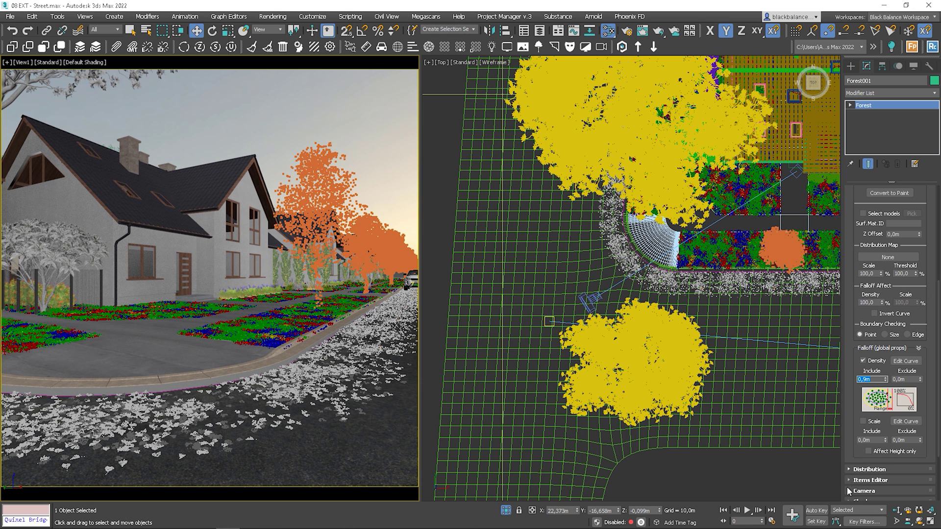
# Change the scatter's distribution image to the Full pattern
pyautogui.click(867, 469)
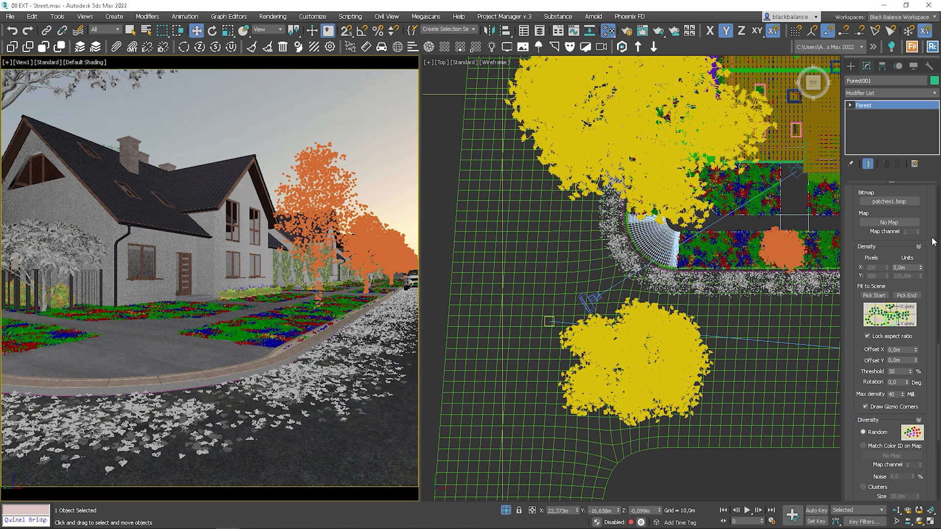
pyautogui.scroll(3, 893, 235)
pyautogui.click(892, 233)
pyautogui.click(892, 242)
pyautogui.click(883, 313)
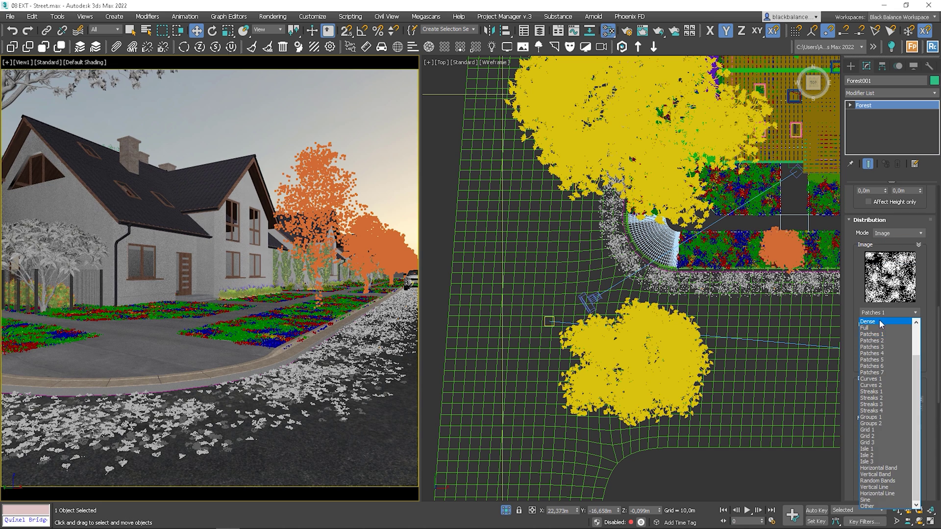
pyautogui.click(877, 328)
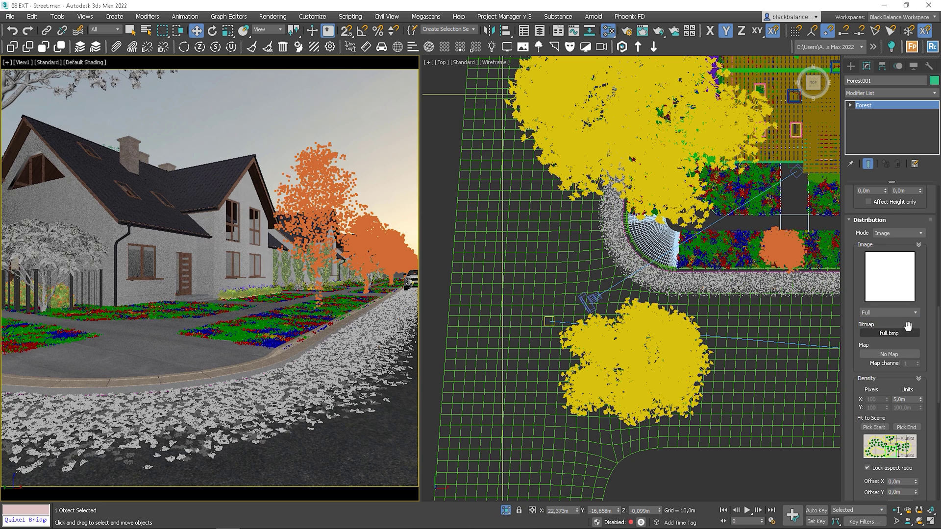
pyautogui.moveTo(937, 353); pyautogui.dragTo(937, 265)
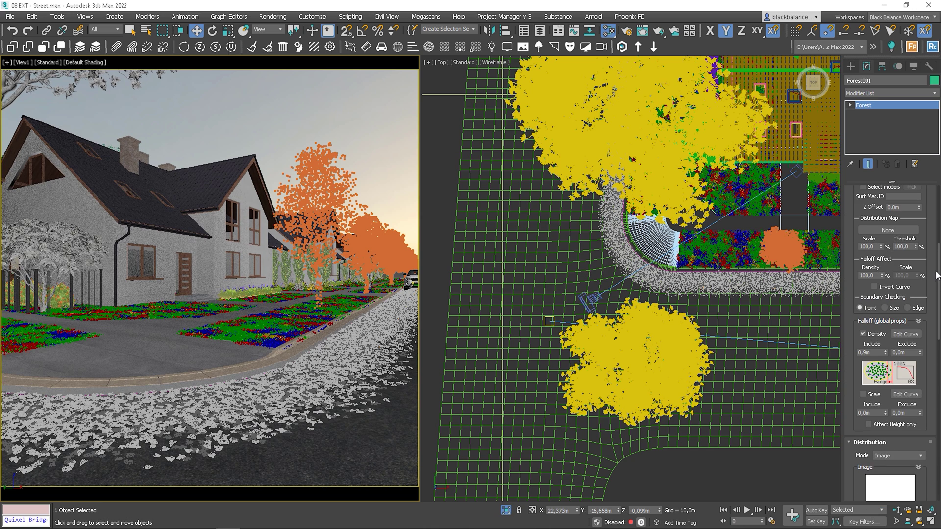
# Try density falloff include distances of 1.8, 0.1, 0.5 and 0.9 m for the scatter areas
pyautogui.moveTo(880, 356); pyautogui.dragTo(825, 352)
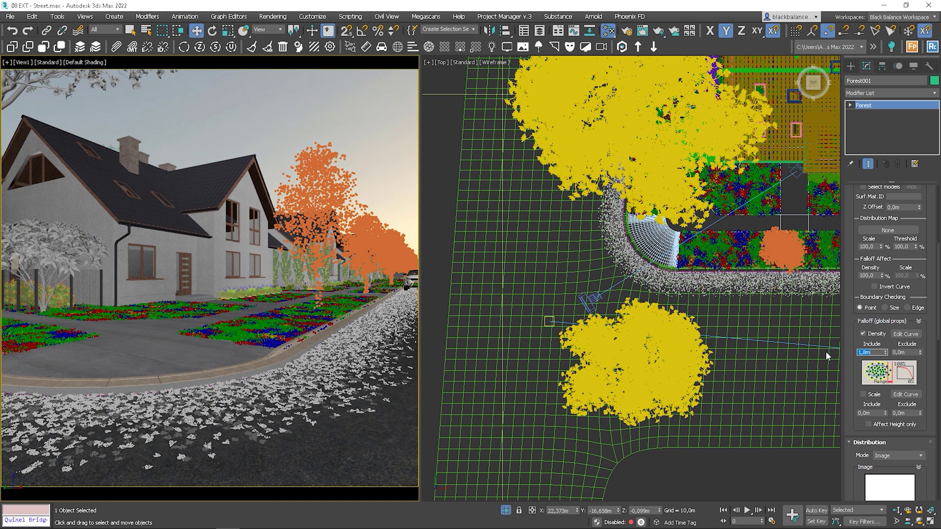
pyautogui.write(',1')
pyautogui.press('Return')
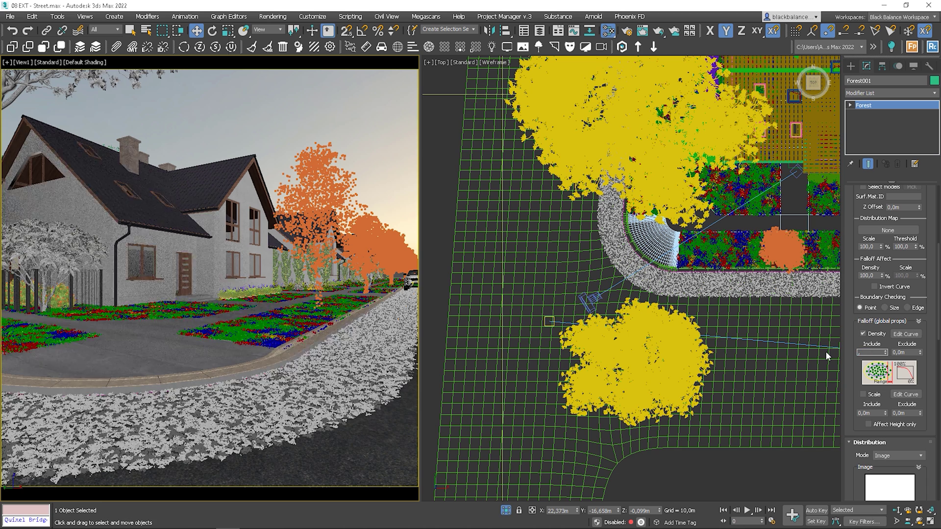
pyautogui.write(',5')
pyautogui.press('Return')
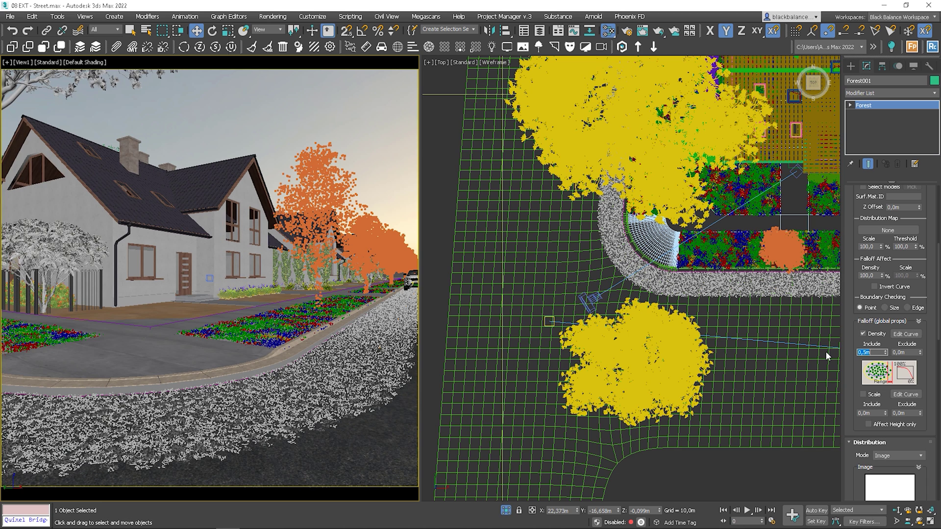
pyautogui.write(',9')
pyautogui.press('Return')
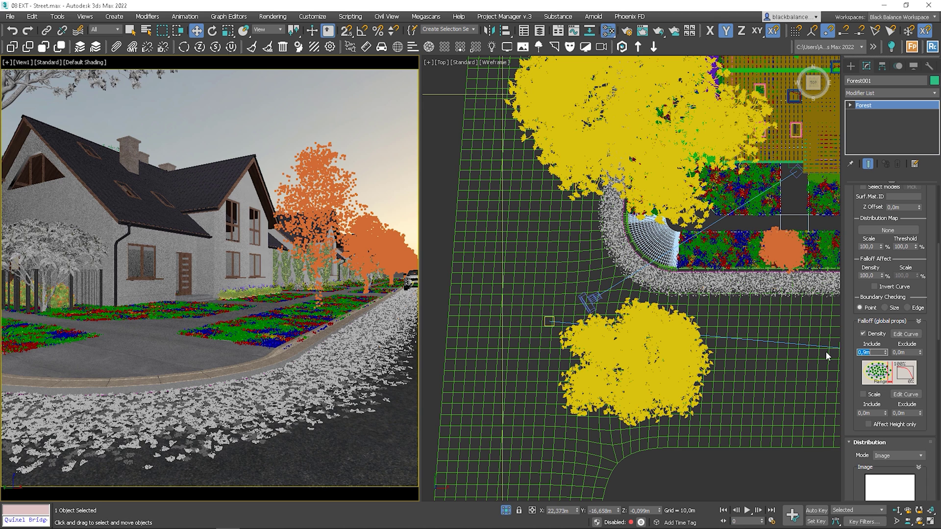
# Try density falloff include distances of 3 m and 5 m, and settle on 1.8 m
pyautogui.write('3')
pyautogui.press('Return')
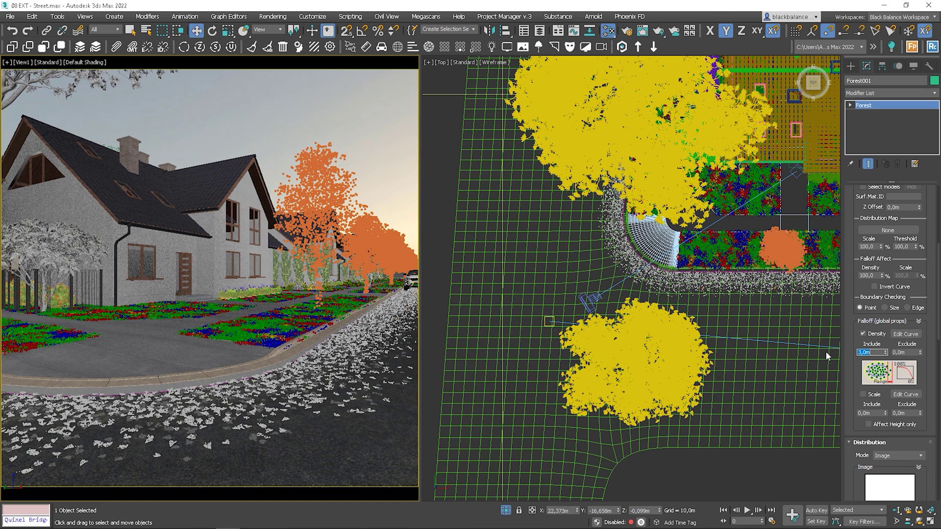
pyautogui.write('5')
pyautogui.press('Return')
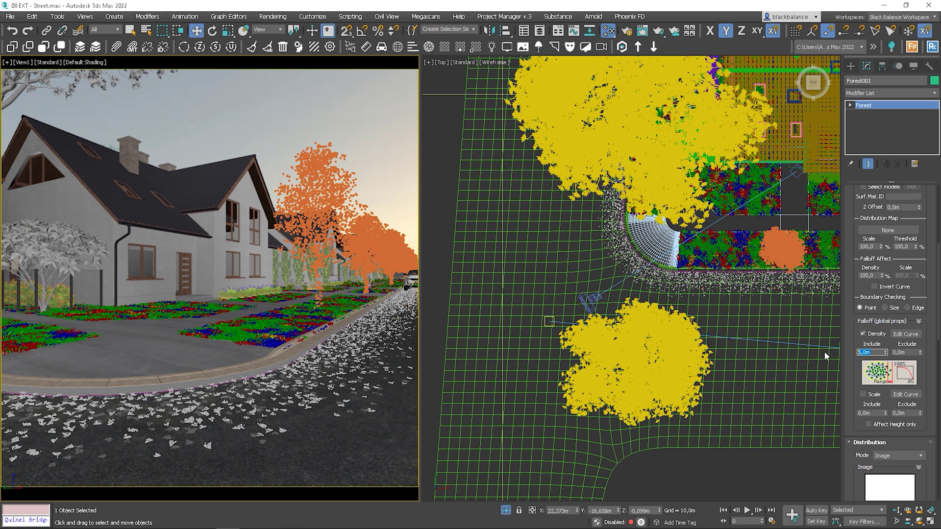
pyautogui.write('1,8')
pyautogui.press('Return')
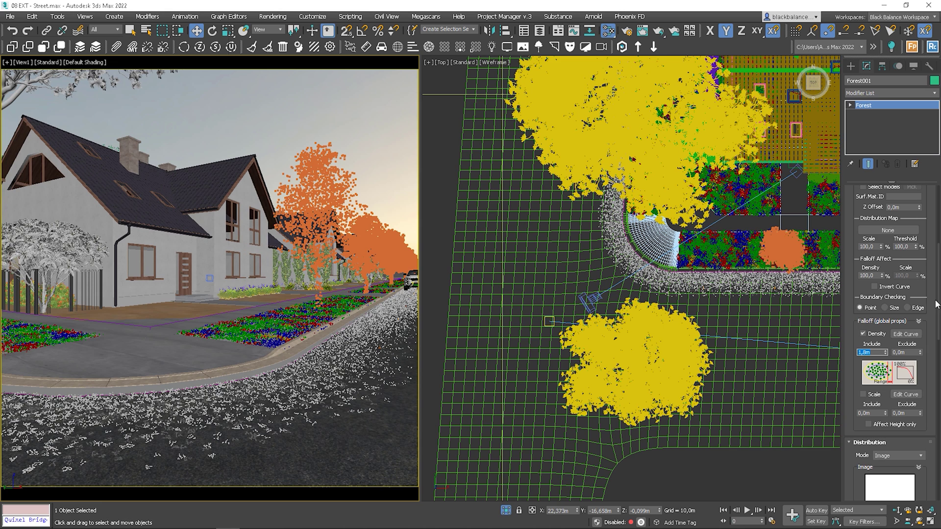
# Open the scatter areas' density falloff curve for editing
pyautogui.scroll(5, 921, 313)
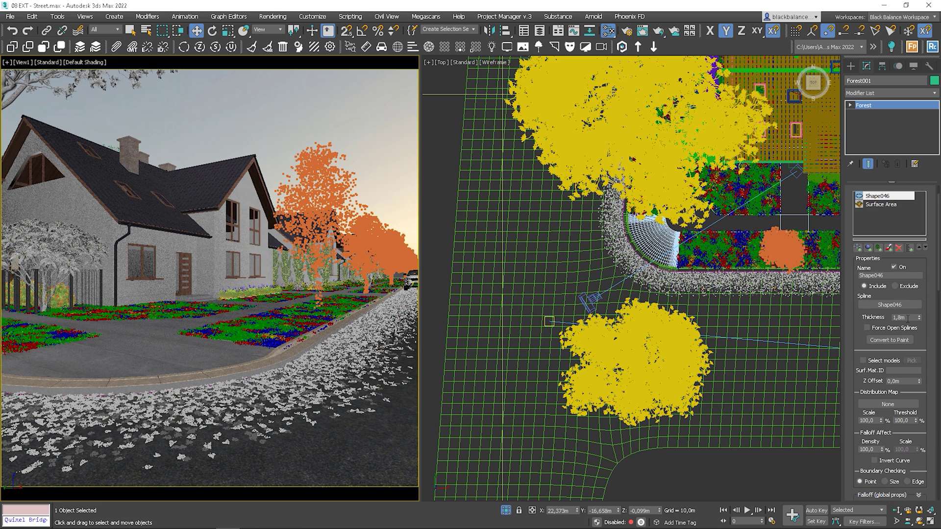
pyautogui.moveTo(936, 282); pyautogui.dragTo(936, 337)
pyautogui.click(906, 320)
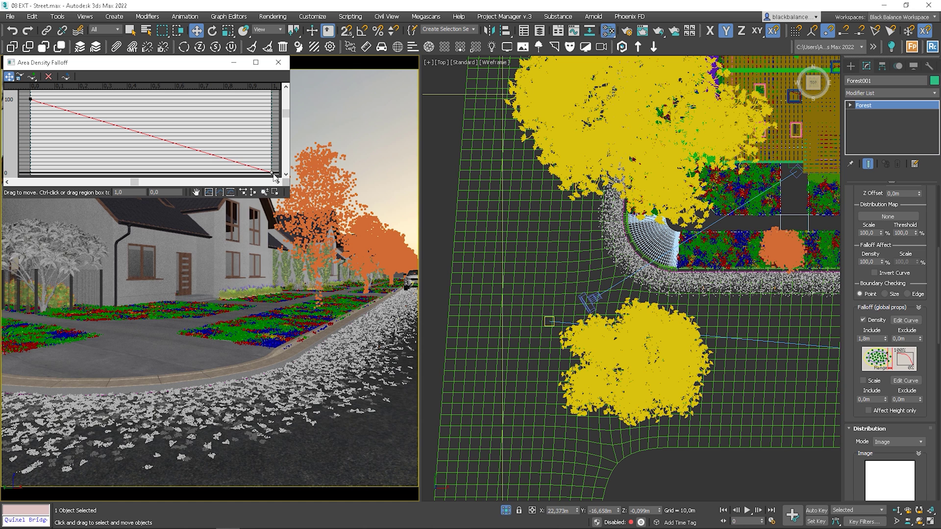
# Try raising the falloff curve's end point to about 52 and lowering its start point, and reset them to 0 and 100
pyautogui.moveTo(272, 172); pyautogui.dragTo(274, 133)
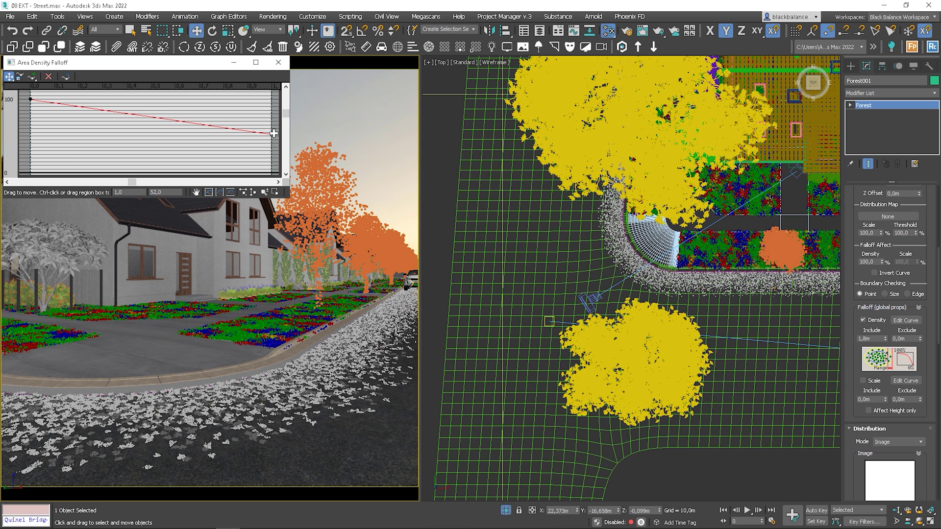
pyautogui.moveTo(272, 134); pyautogui.dragTo(269, 173)
pyautogui.moveTo(30, 100); pyautogui.dragTo(31, 143)
pyautogui.click(162, 192)
pyautogui.write('100')
pyautogui.press('Return')
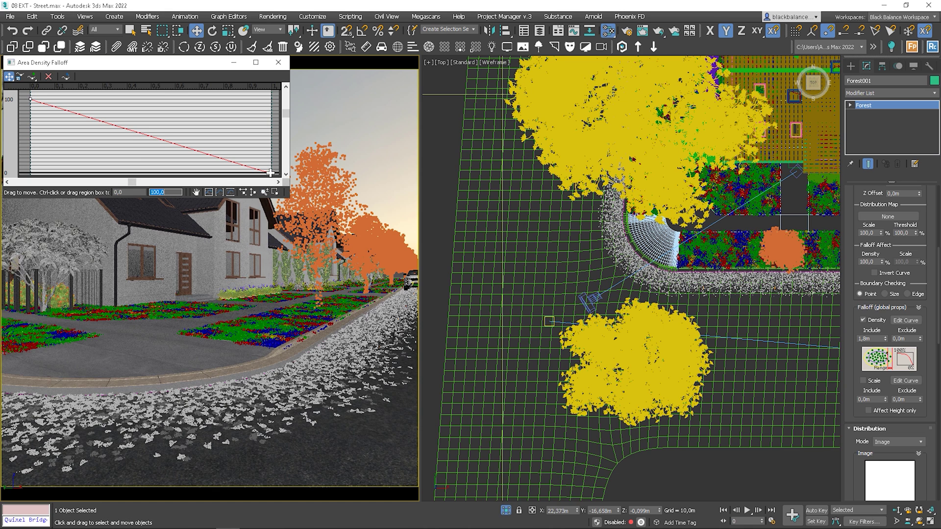
pyautogui.write('0')
pyautogui.press('Return')
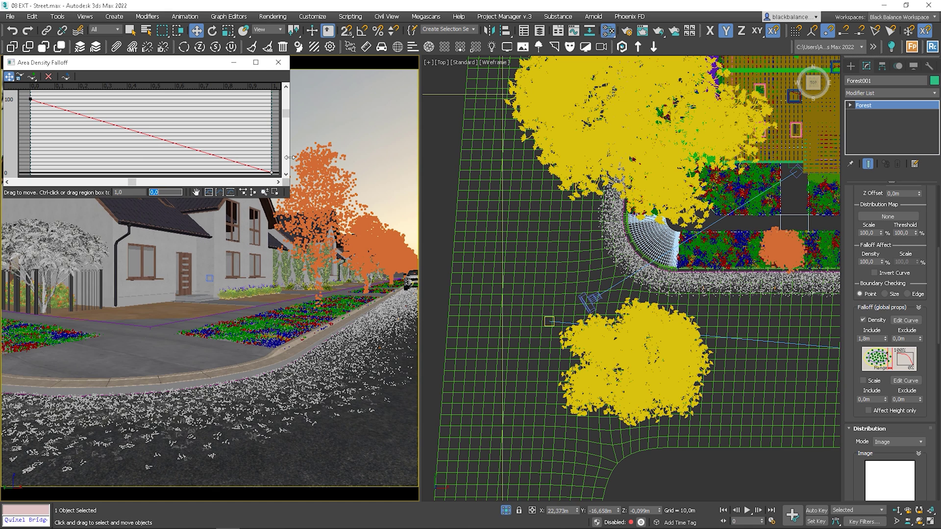
# Convert the falloff curve's end point to Bezier-Corner and bend the curve downward so density drops off quickly near the curb
pyautogui.rightClick(270, 172)
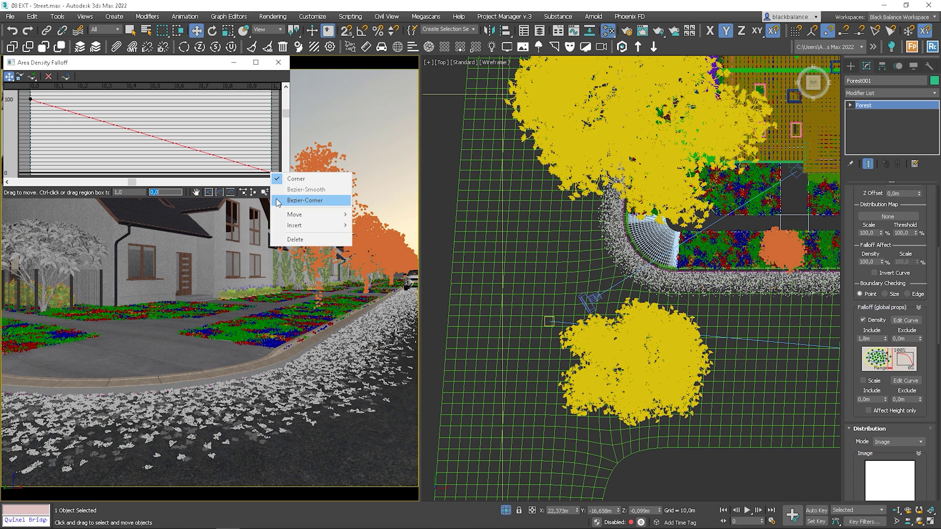
pyautogui.click(293, 187)
pyautogui.moveTo(211, 157); pyautogui.dragTo(255, 105)
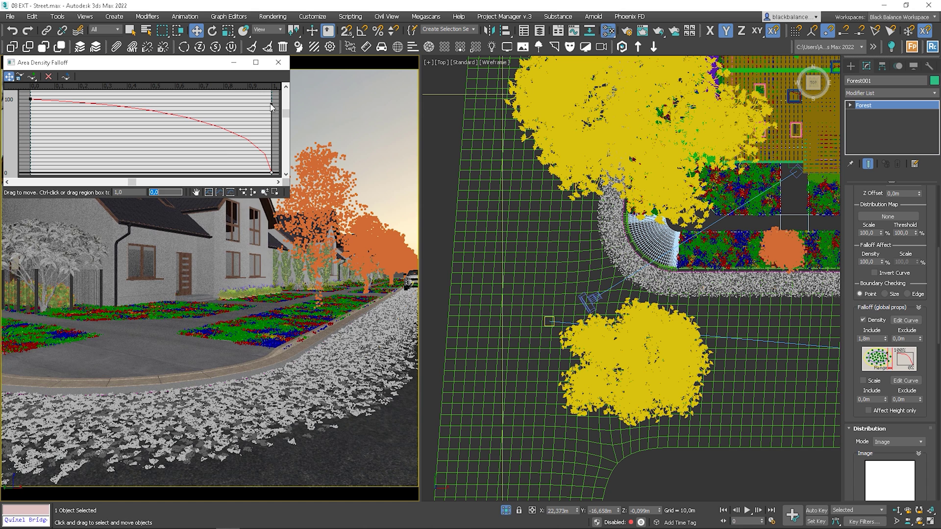
pyautogui.moveTo(272, 104); pyautogui.dragTo(84, 172)
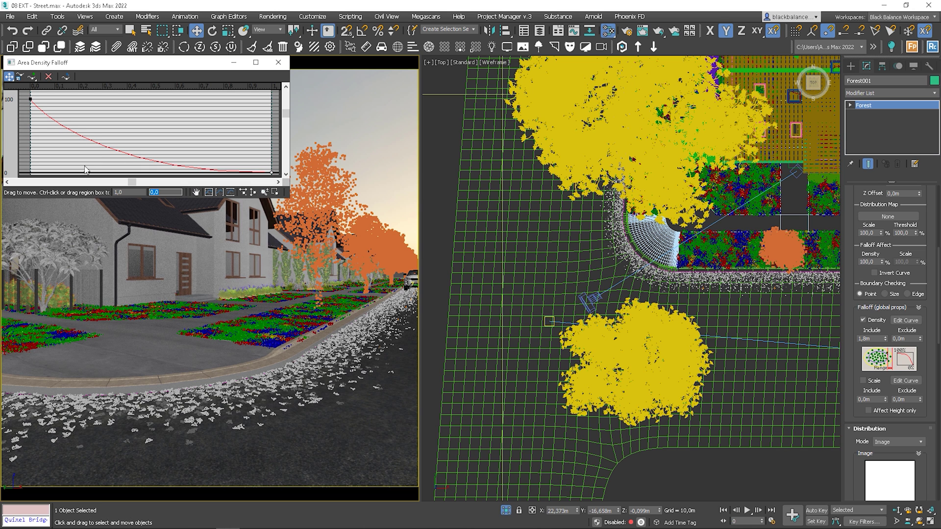
pyautogui.moveTo(85, 170)
pyautogui.mouseDown()
pyautogui.moveTo(104, 174)
pyautogui.moveTo(91, 175)
pyautogui.mouseUp()
# Try several Patches patterns as the distribution image, settle on Patches 1, and close the falloff curve window
pyautogui.scroll(-4, 899, 365)
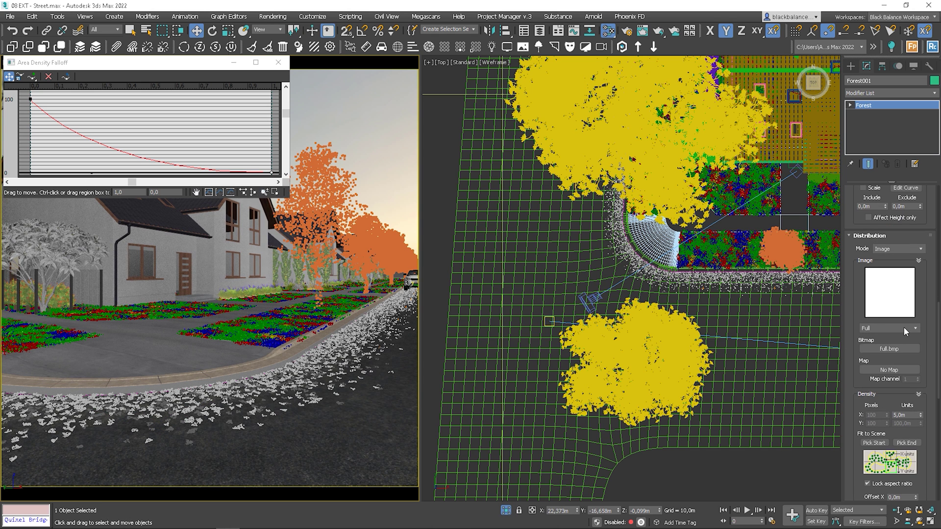
pyautogui.click(901, 327)
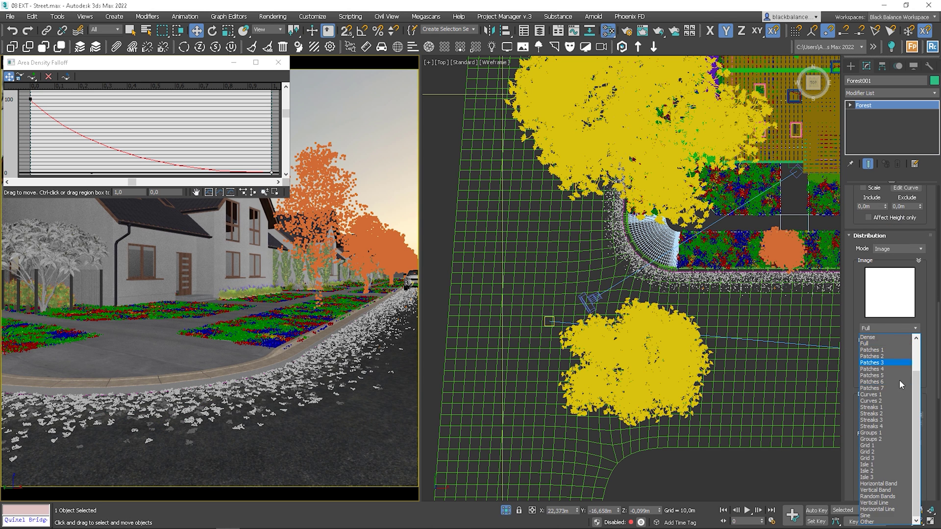
pyautogui.click(884, 355)
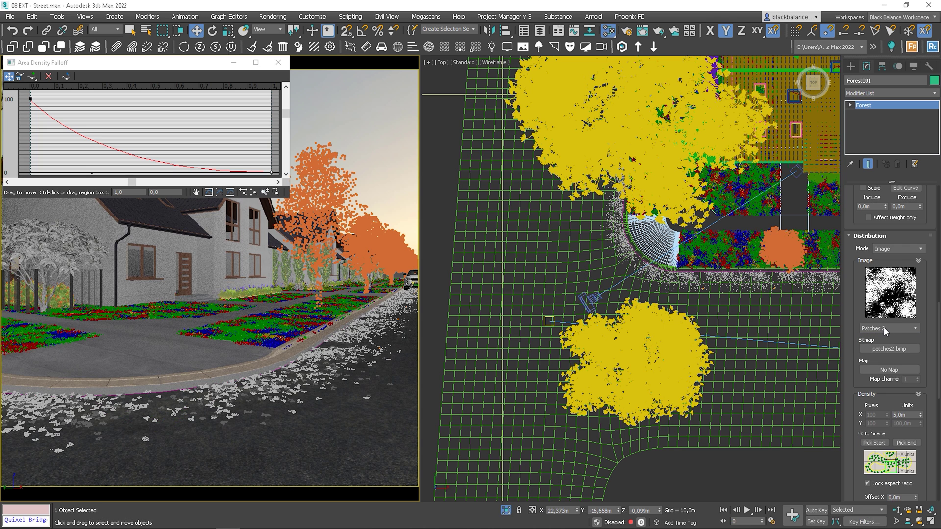
pyautogui.scroll(-2, 884, 327)
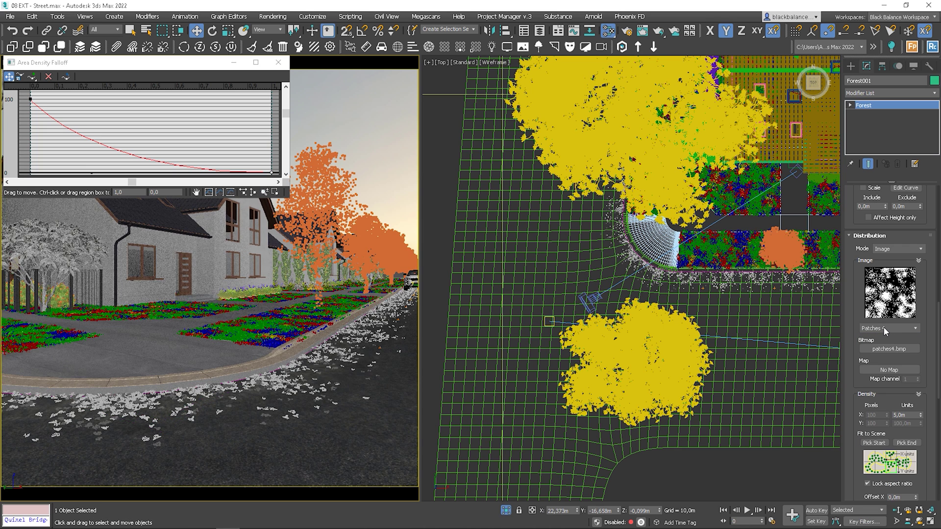
pyautogui.scroll(-1, 883, 327)
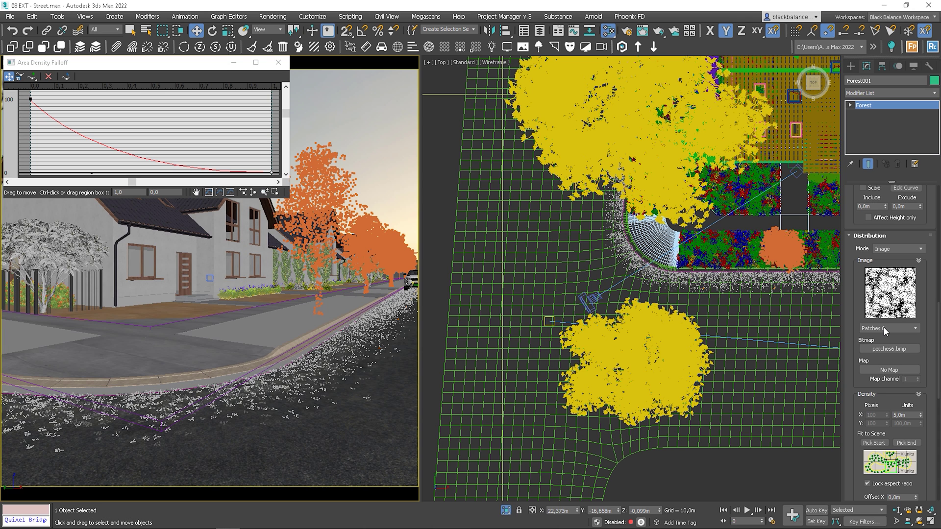
pyautogui.scroll(2, 884, 327)
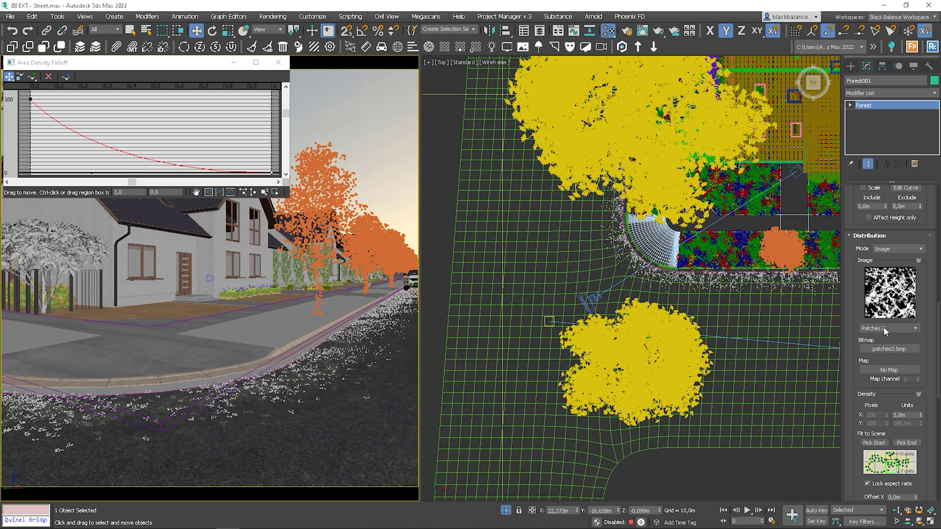
pyautogui.scroll(2, 883, 328)
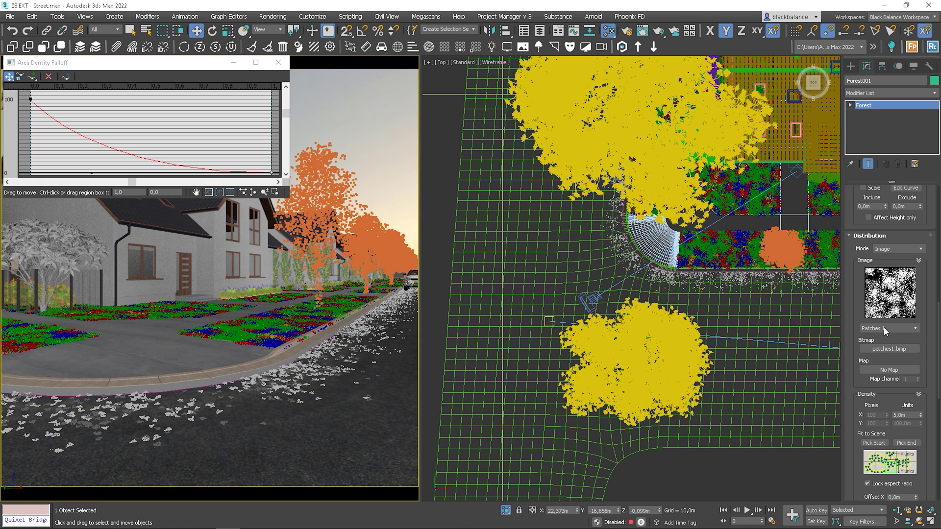
pyautogui.click(278, 62)
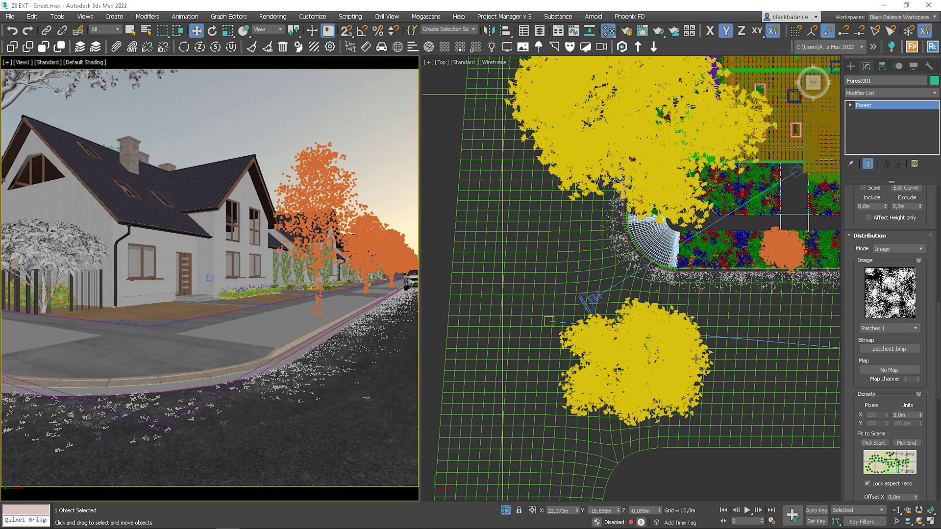
# Try distribution density sizes of 6, 15 and 3 m in X units, and settle on 6 m
pyautogui.doubleClick(901, 415)
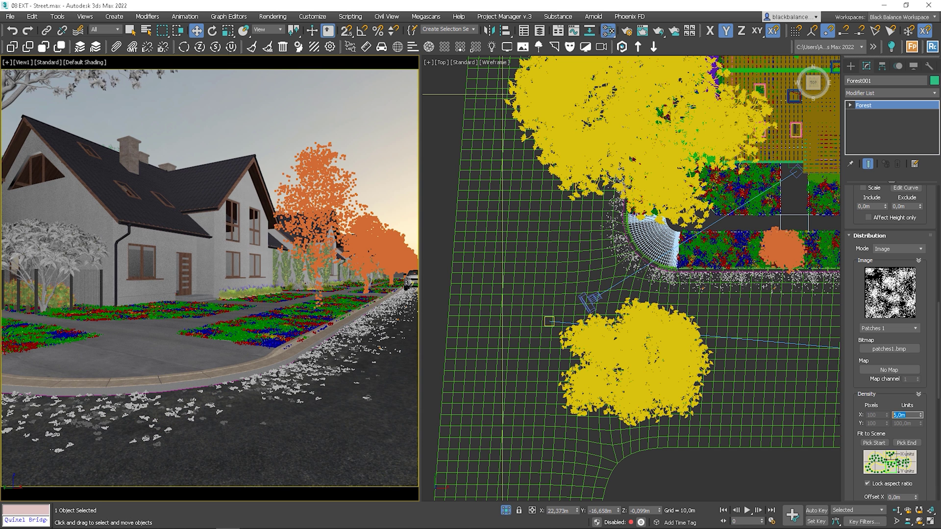
pyautogui.write('6')
pyautogui.press('Return')
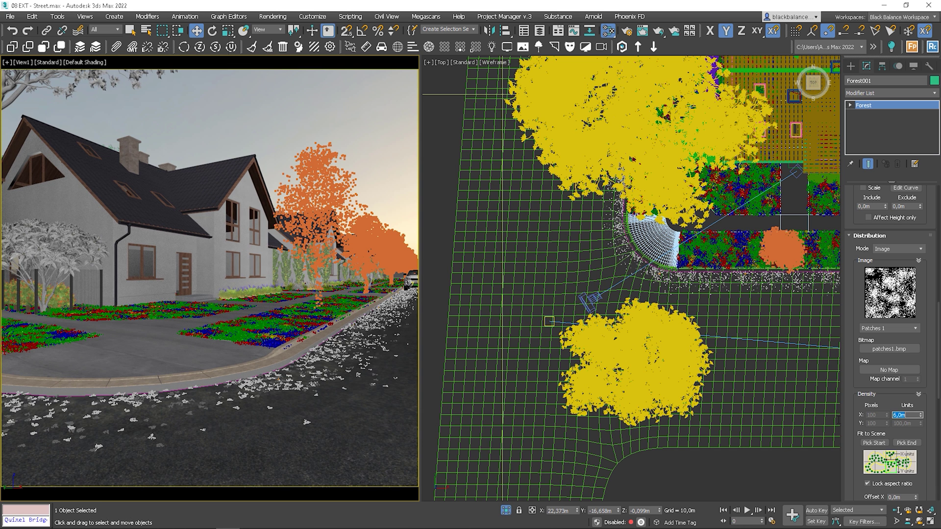
pyautogui.write('15')
pyautogui.press('Return')
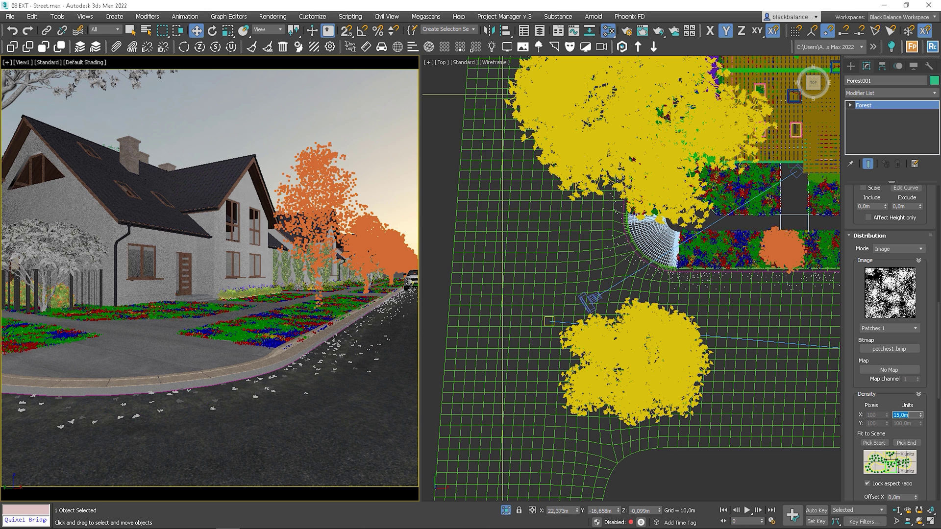
pyautogui.write('3')
pyautogui.press('Return')
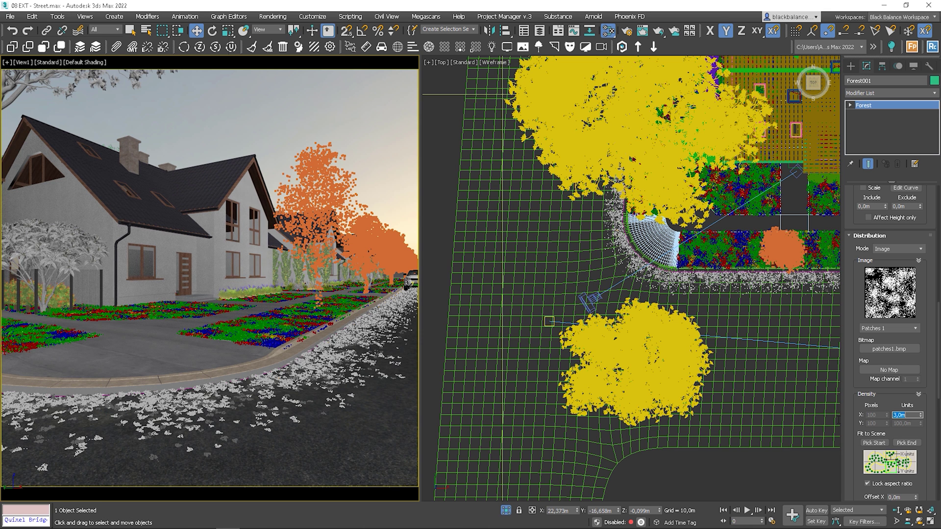
pyautogui.write('6')
pyautogui.press('Return')
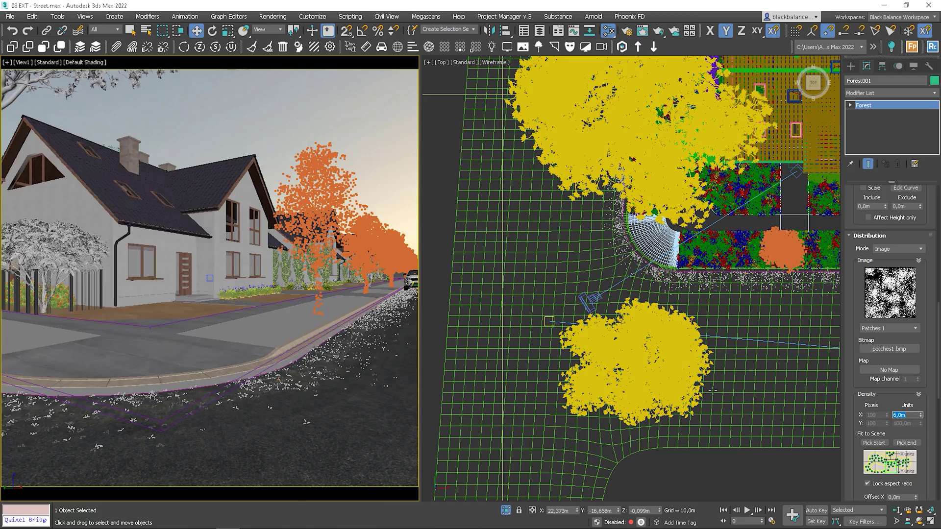
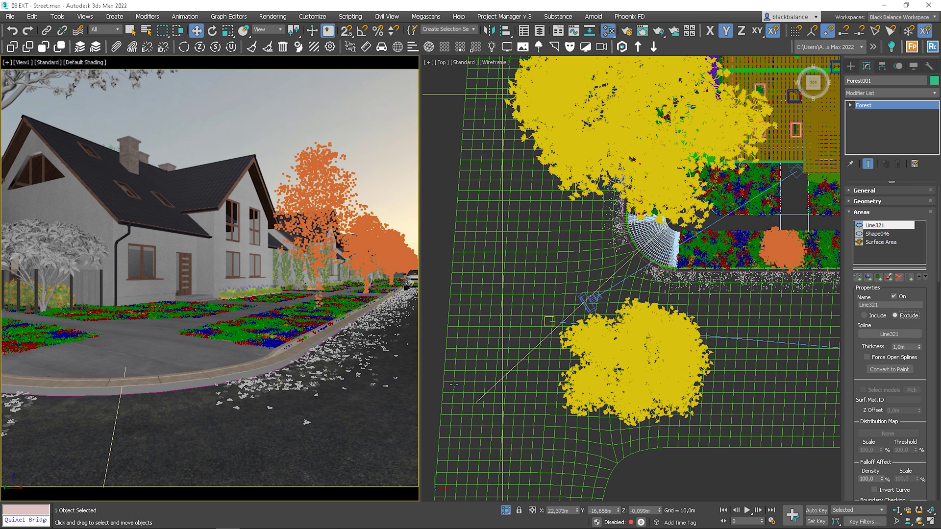
# Set the thickness of the Line321 exclude spline area to 0.001 m
pyautogui.moveTo(940, 283); pyautogui.dragTo(933, 335)
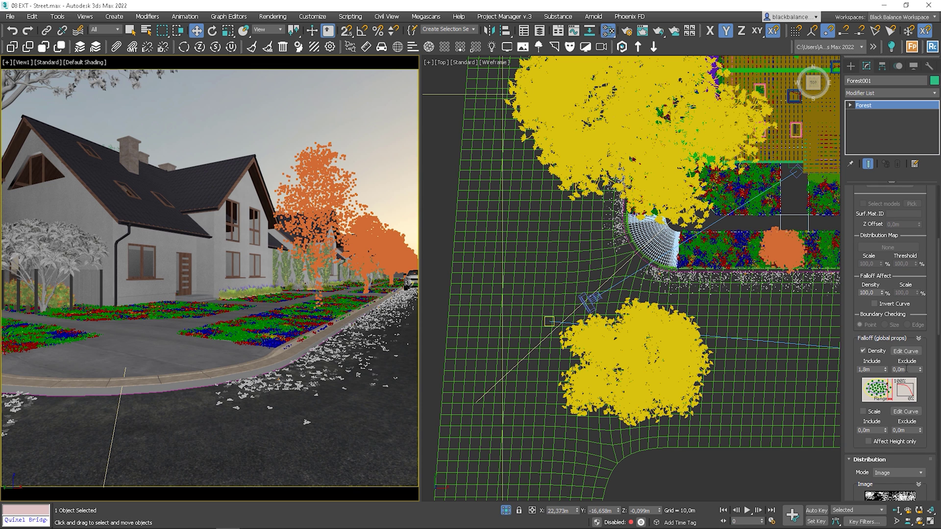
pyautogui.scroll(4, 907, 328)
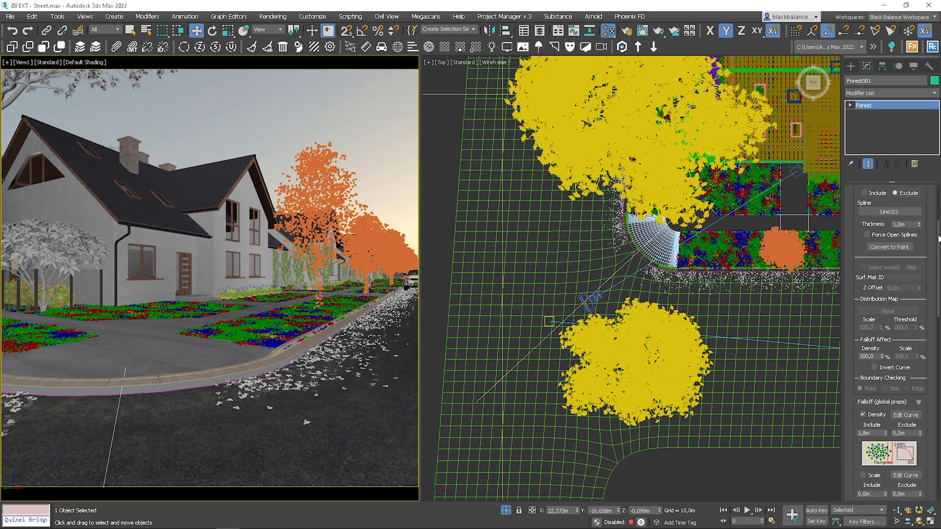
pyautogui.moveTo(907, 261); pyautogui.dragTo(861, 263)
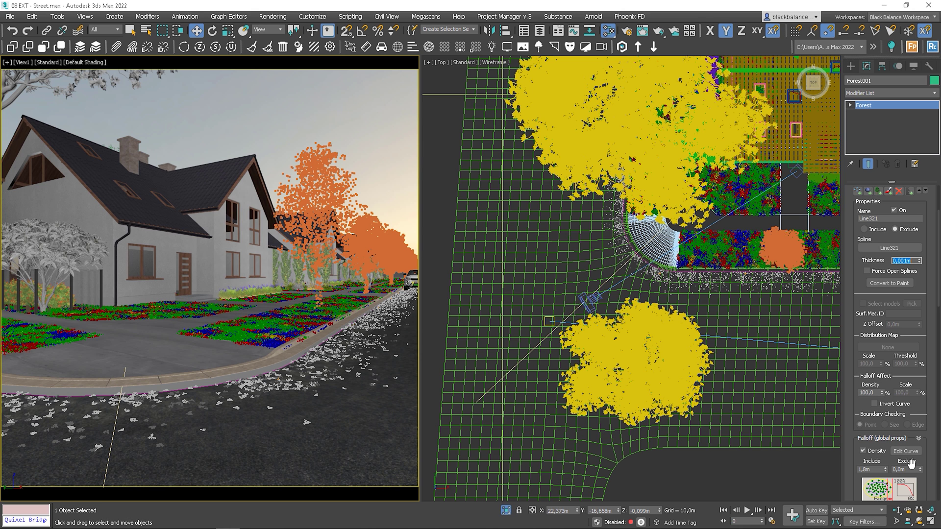
# Try density falloff exclude distances of 1, 5 and 6 m around the excluded line, and return the distance to 0 m
pyautogui.moveTo(912, 469); pyautogui.dragTo(853, 463)
pyautogui.write('1')
pyautogui.press('Return')
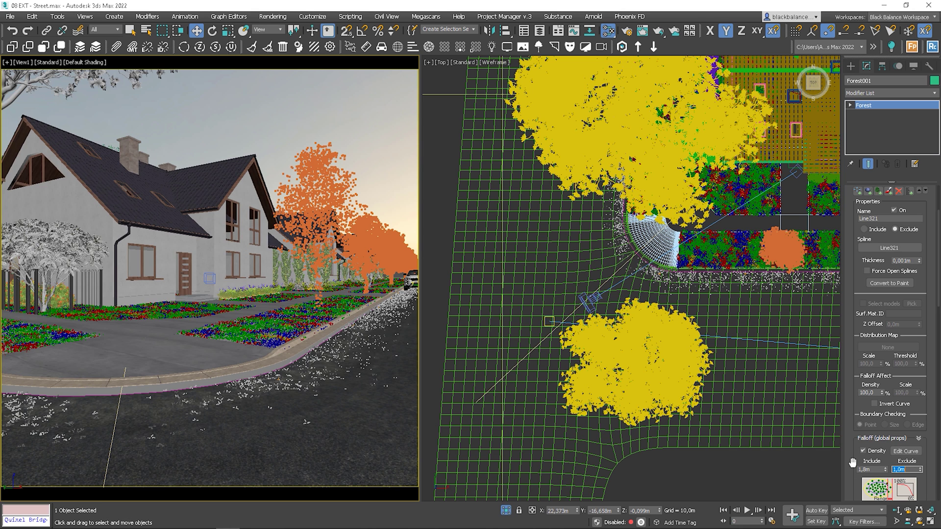
pyautogui.write('5')
pyautogui.press('Return')
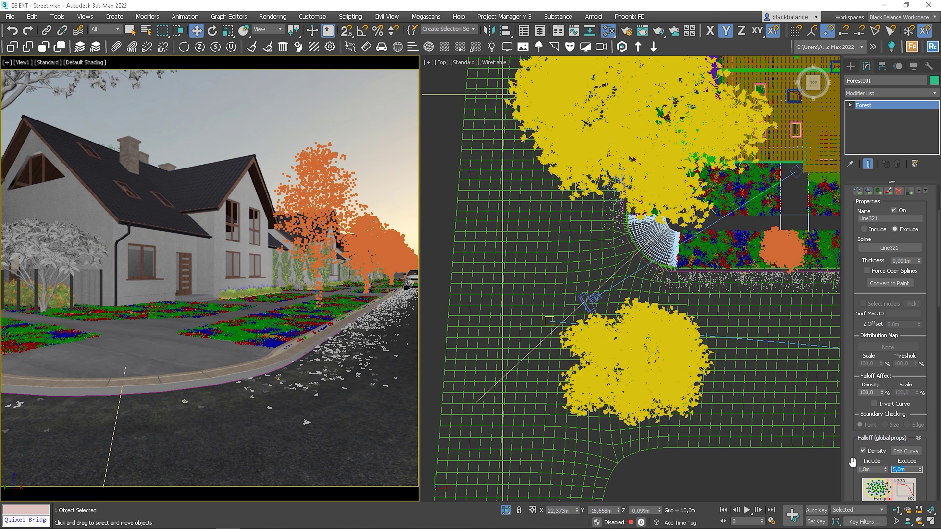
pyautogui.write('6')
pyautogui.press('Return')
pyautogui.write('0')
pyautogui.press('Return')
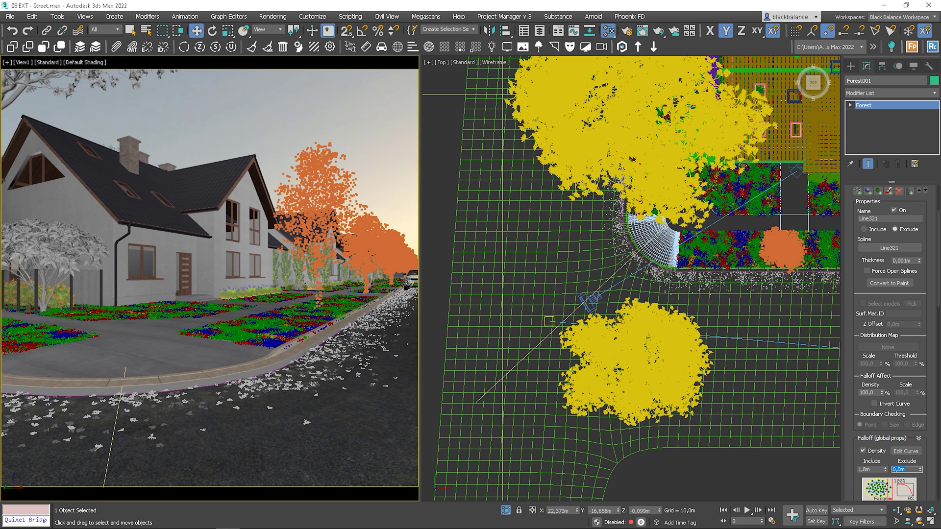
# Try a thickness of 0.5 m for the Line321 exclude area with a density falloff exclude distance of 3.31 m
pyautogui.click(904, 261)
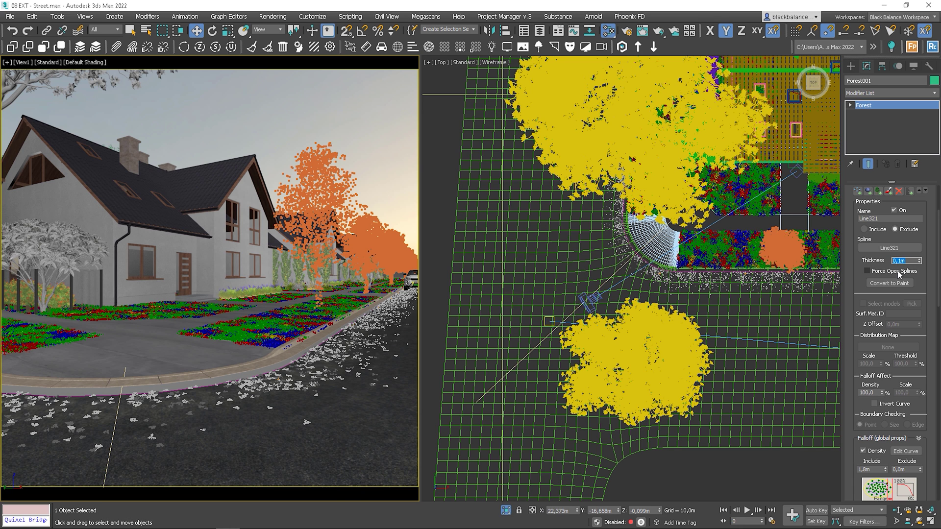
pyautogui.write(',5')
pyautogui.press('Return')
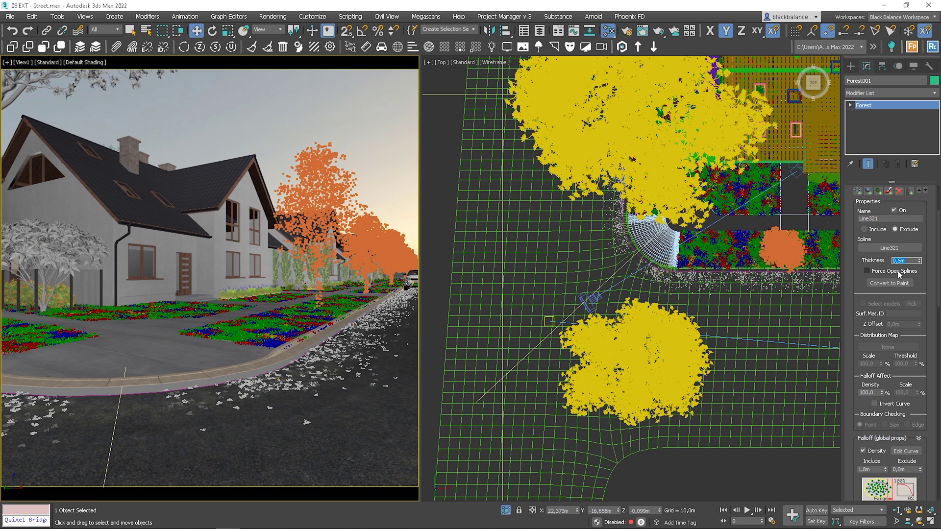
pyautogui.click(921, 472)
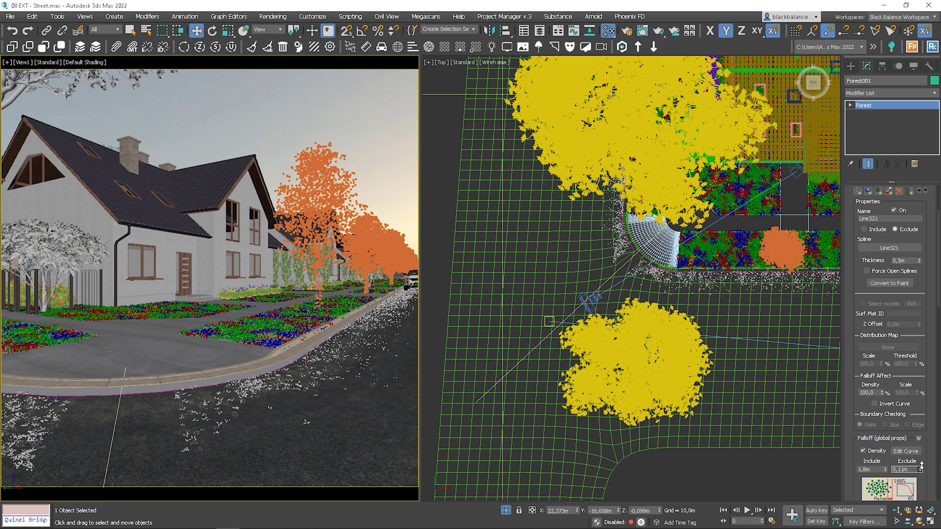
pyautogui.moveTo(921, 471); pyautogui.dragTo(8, 139)
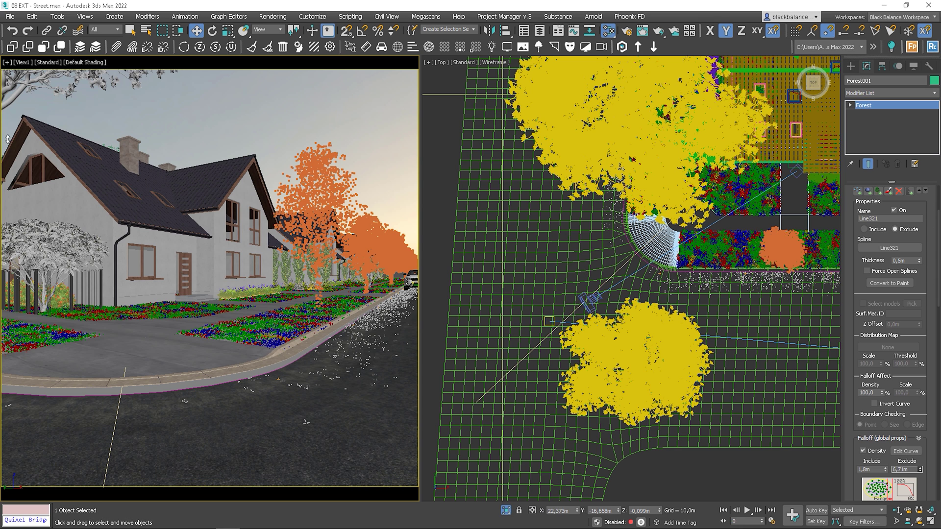
pyautogui.moveTo(22, 224); pyautogui.dragTo(38, 310)
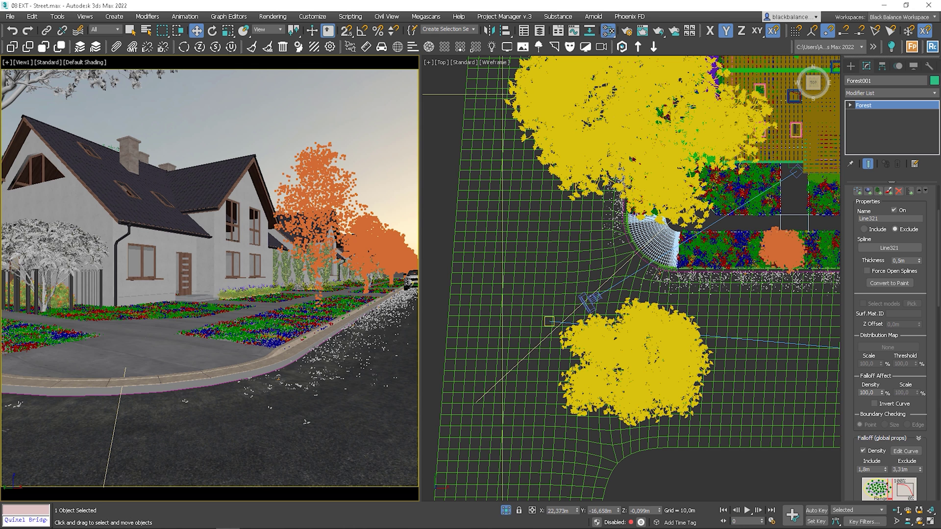
# Set the Line321 exclude area's thickness to 0.04 m and the density falloff exclude distance to 3.641 m
pyautogui.moveTo(919, 261); pyautogui.dragTo(921, 256)
pyautogui.moveTo(919, 287); pyautogui.dragTo(921, 283)
pyautogui.moveTo(920, 470); pyautogui.dragTo(921, 463)
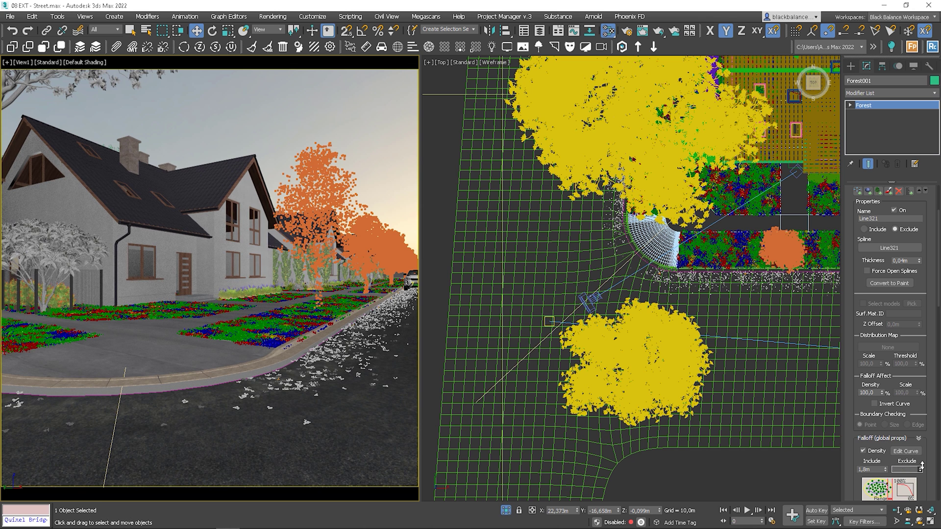
pyautogui.moveTo(921, 465); pyautogui.dragTo(923, 461)
# Start a Corona interactive render of the View1 camera
pyautogui.rightClick(386, 276)
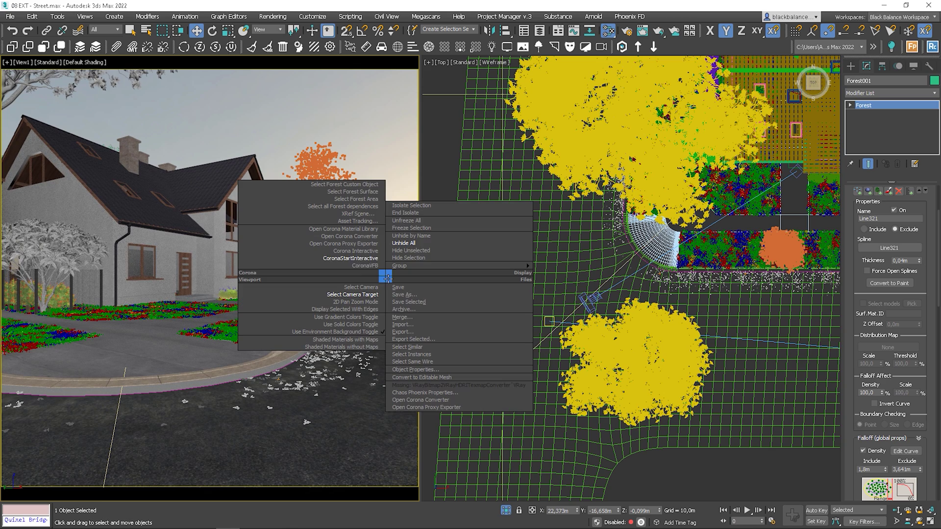
pyautogui.click(356, 260)
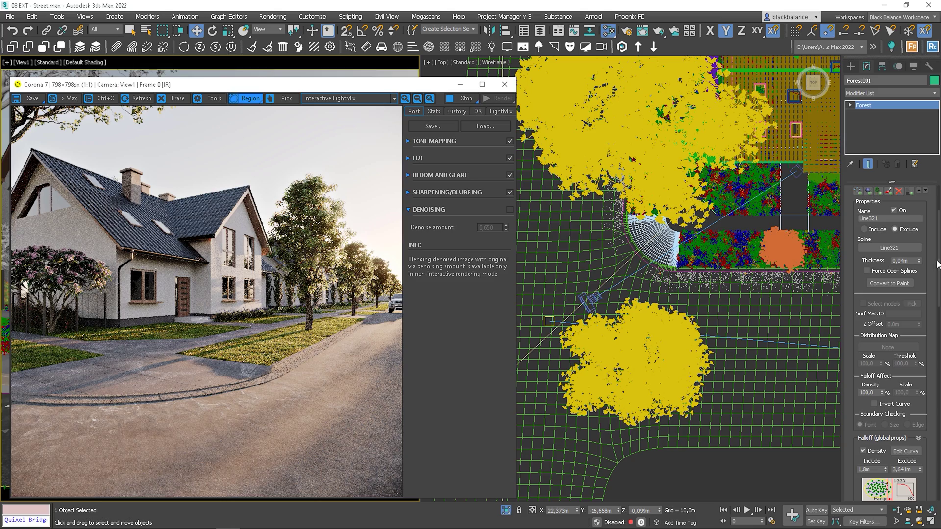
# Add an effect to the leaf scatter and load Follow Displaced Surface (Corona) into it from the default Effects Library
pyautogui.scroll(-6, 932, 431)
pyautogui.scroll(-4, 932, 431)
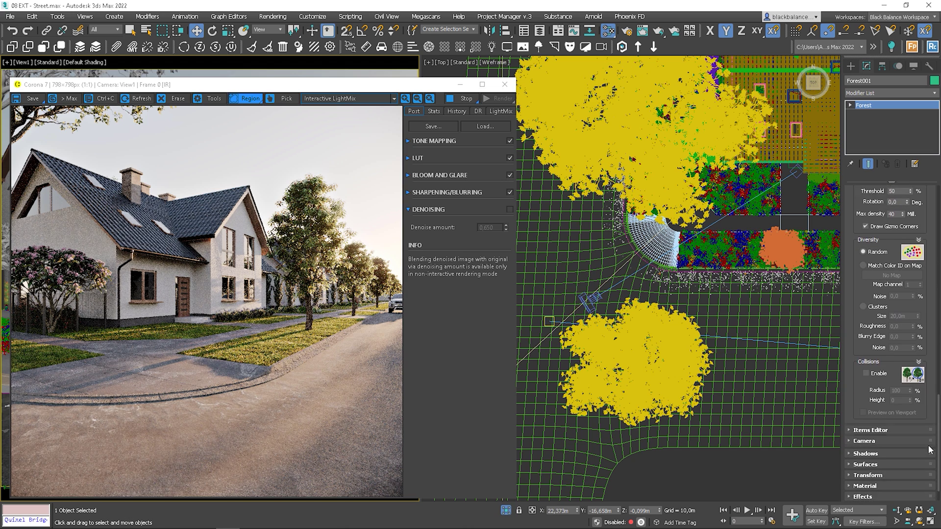
pyautogui.click(910, 463)
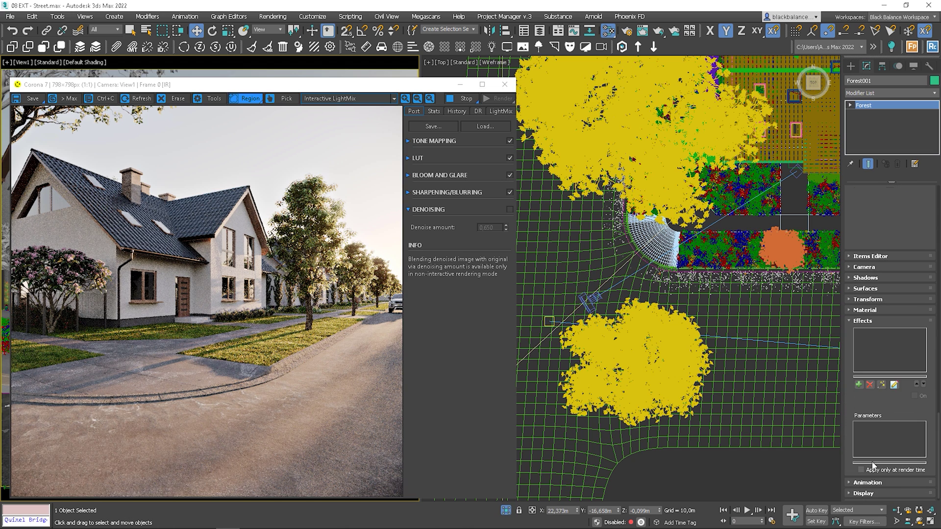
pyautogui.click(860, 386)
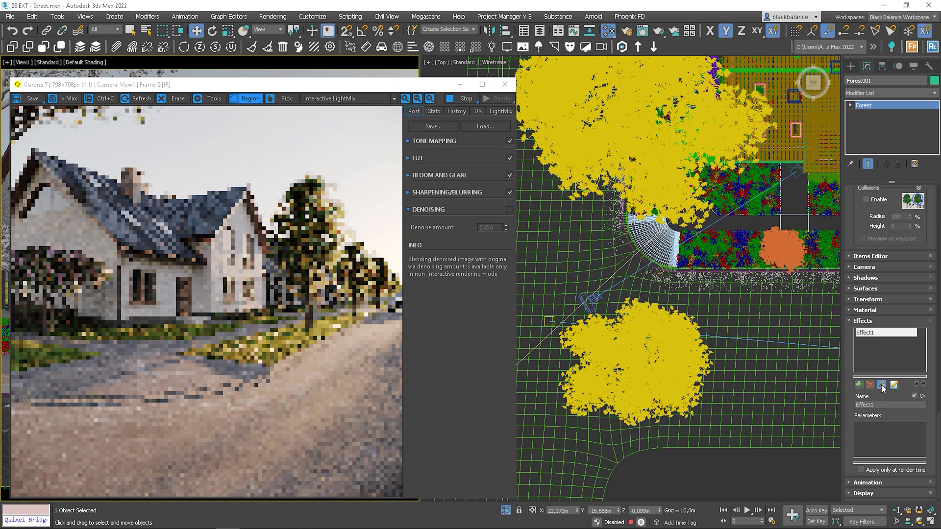
pyautogui.click(881, 385)
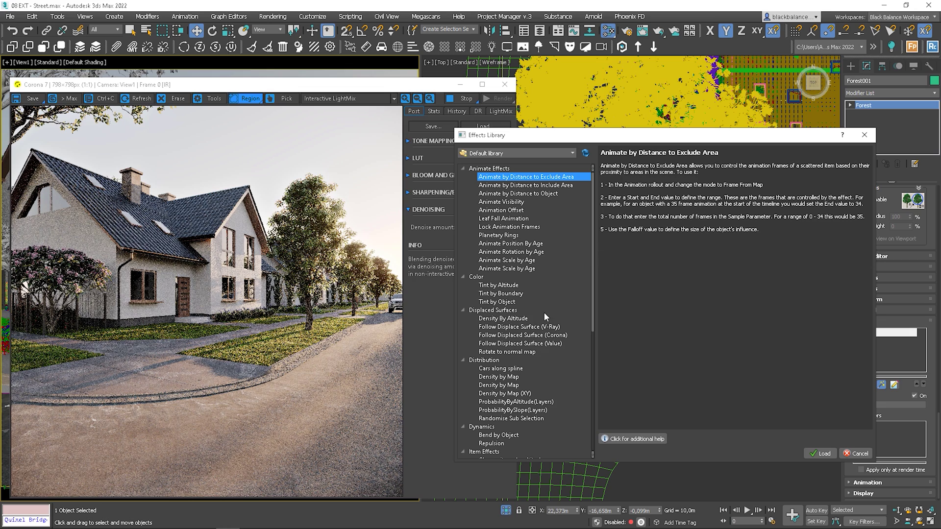
pyautogui.click(549, 327)
pyautogui.click(551, 335)
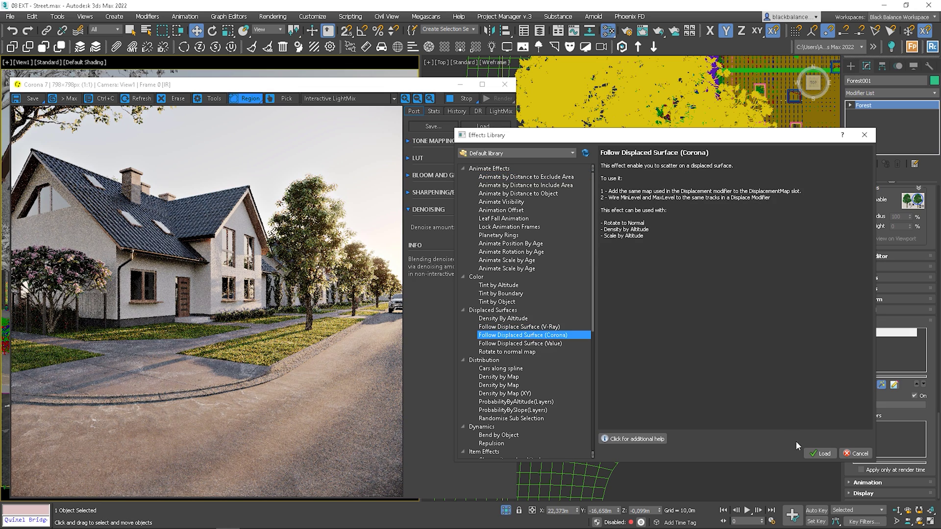
pyautogui.click(814, 454)
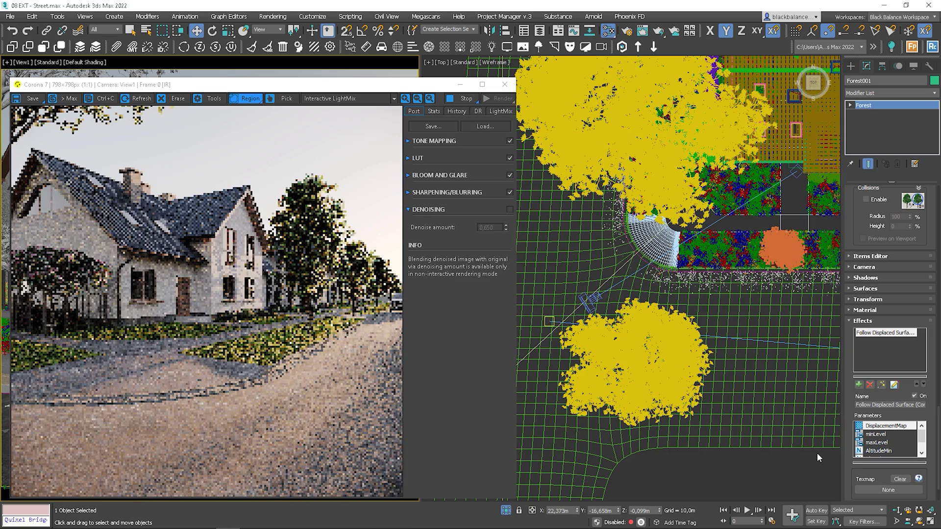
# Assign the street's displacement texture map to the effect's DisplacementMap parameter
pyautogui.scroll(-2, 937, 453)
pyautogui.click(894, 446)
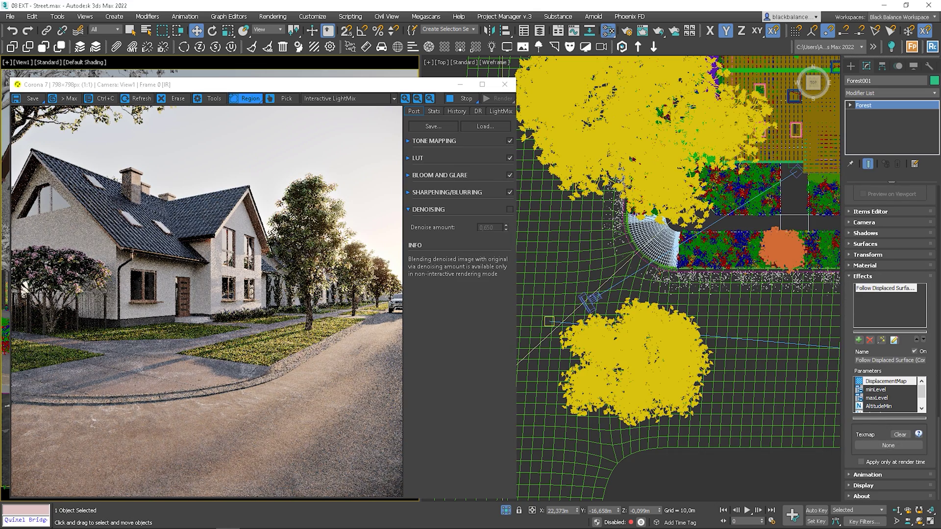
pyautogui.moveTo(885, 381); pyautogui.dragTo(874, 445)
pyautogui.click(455, 295)
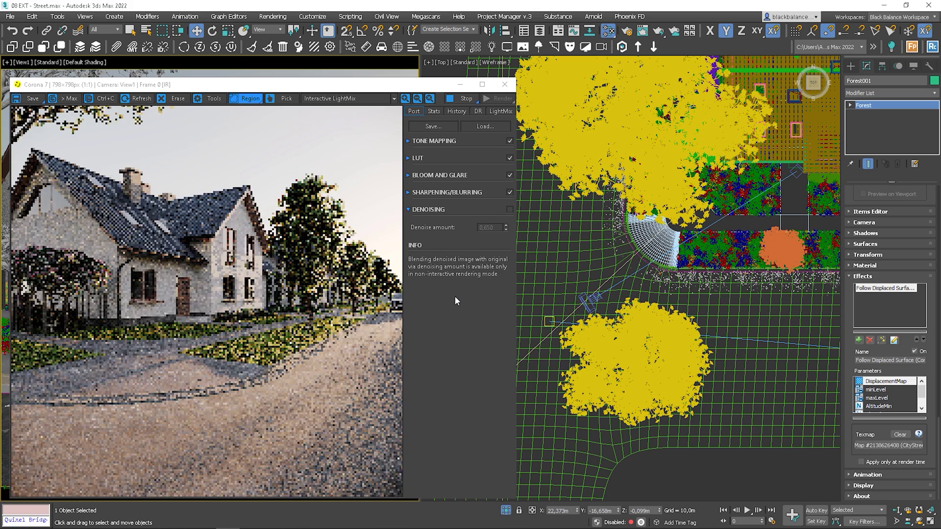
# Link the effect's minLevel parameter to the minLevel track of the Street object's CoronaDisplacementMod
pyautogui.click(877, 389)
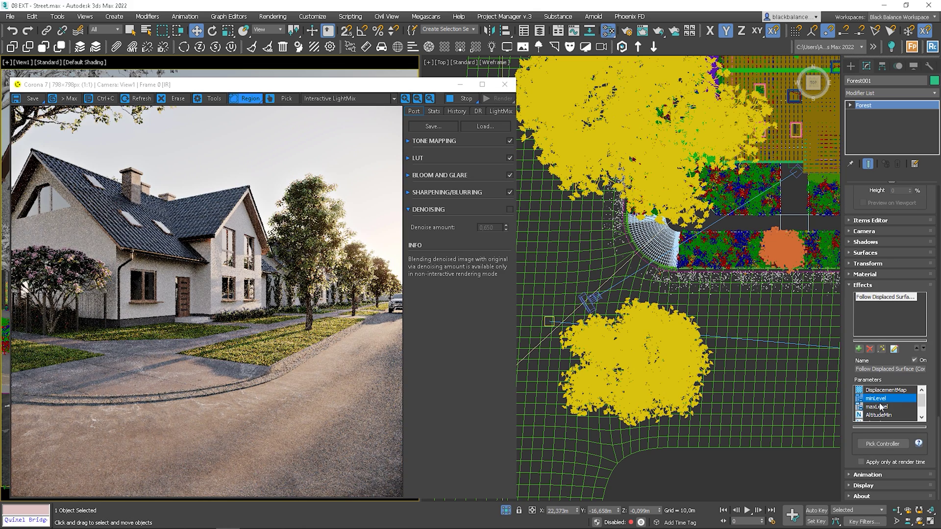
pyautogui.click(882, 444)
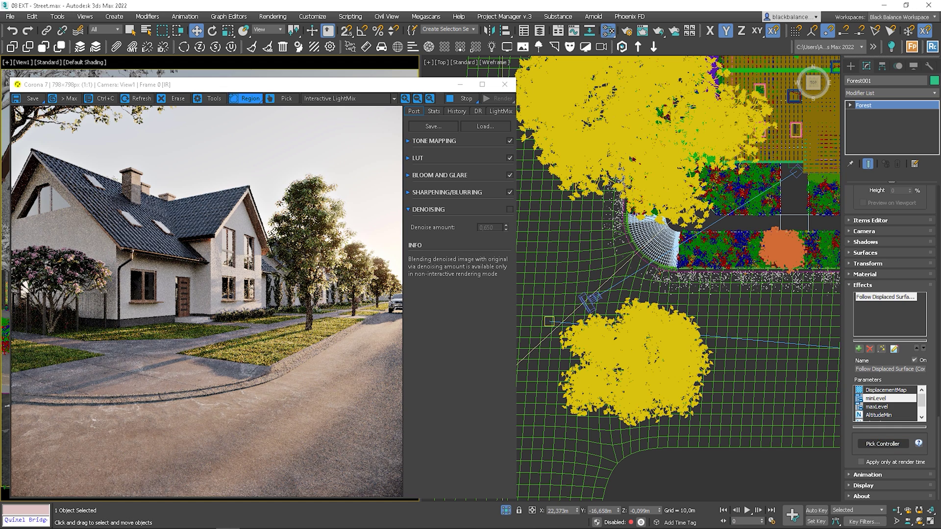
pyautogui.click(639, 258)
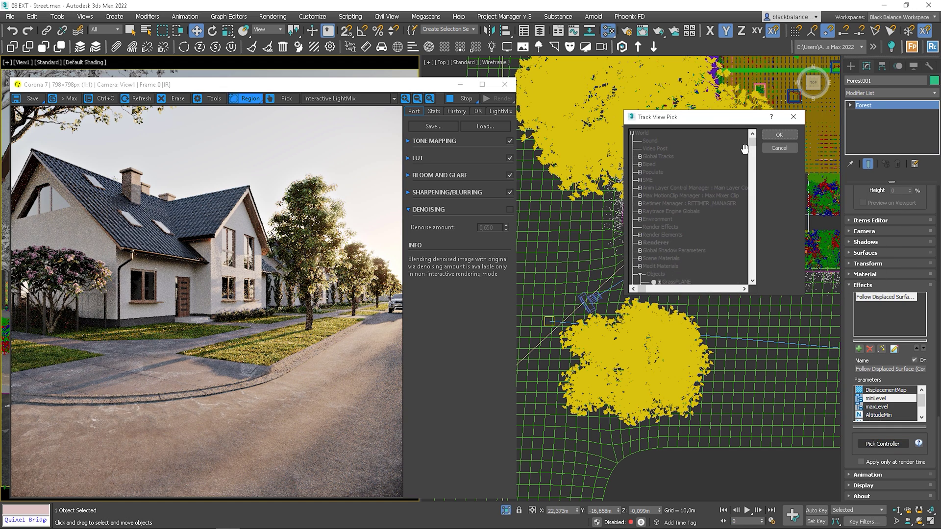
pyautogui.moveTo(753, 144); pyautogui.dragTo(748, 161)
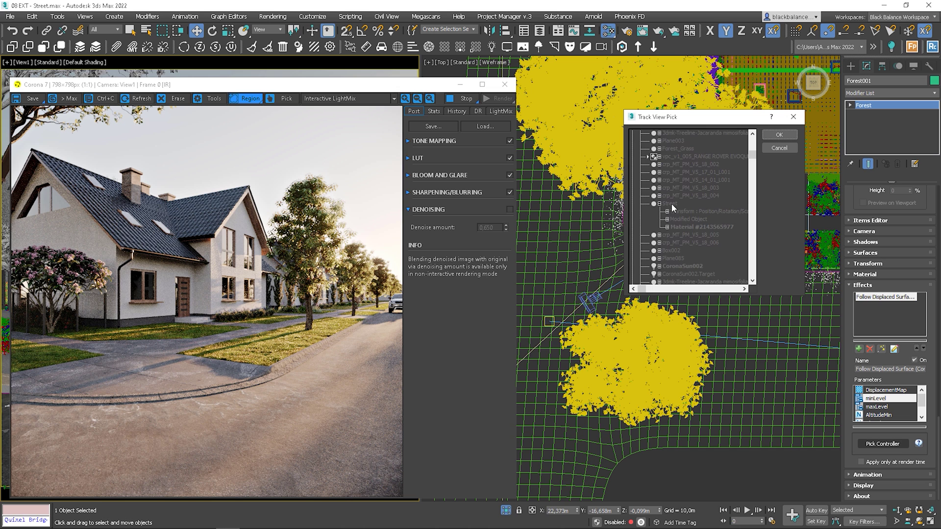
pyautogui.click(667, 219)
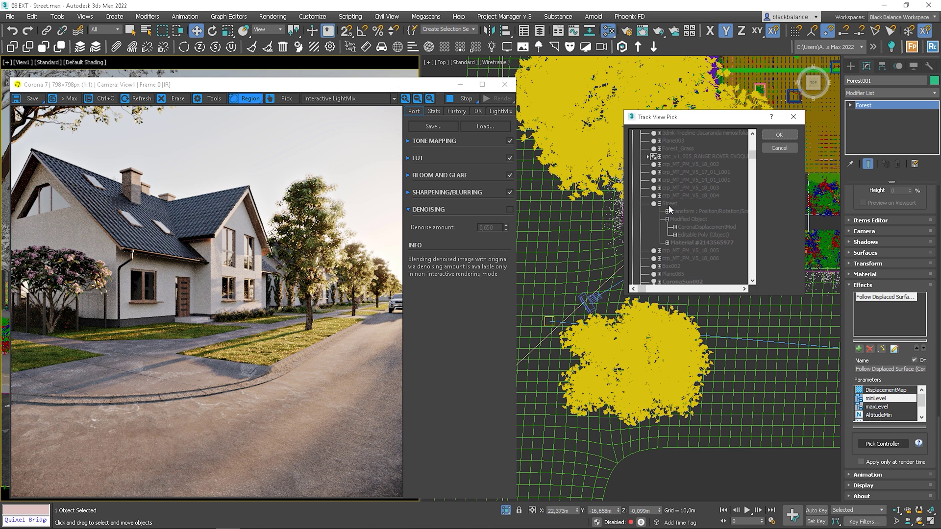
pyautogui.click(675, 227)
pyautogui.click(697, 243)
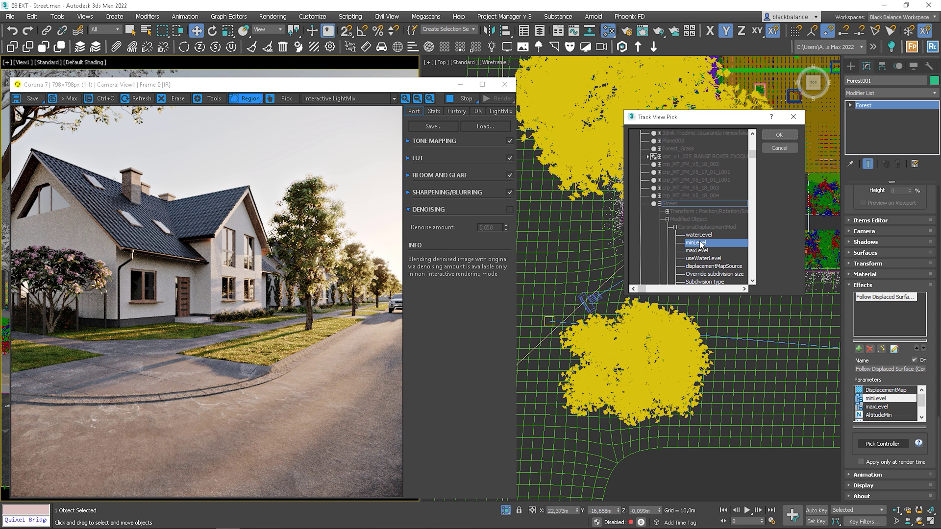
pyautogui.click(780, 135)
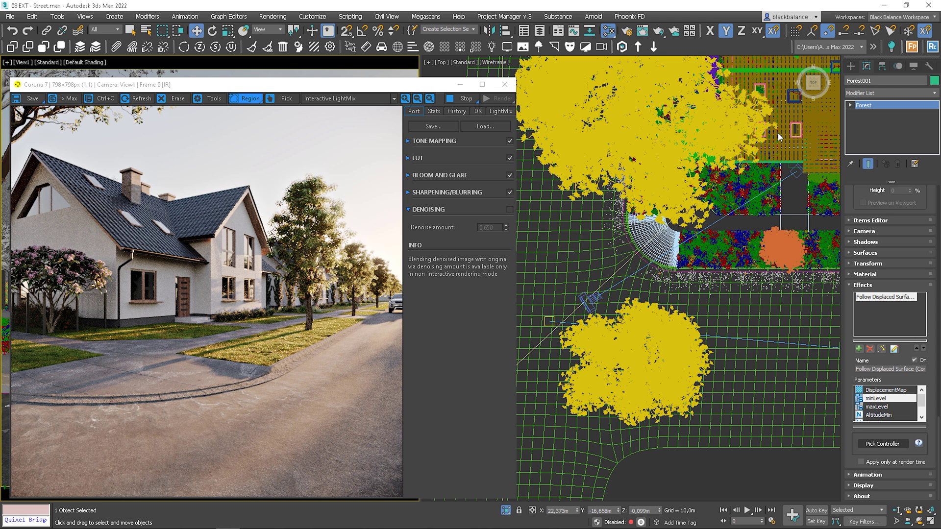
# Link the effect's maxLevel parameter to the maxLevel track of the Street object's CoronaDisplacementMod
pyautogui.click(871, 408)
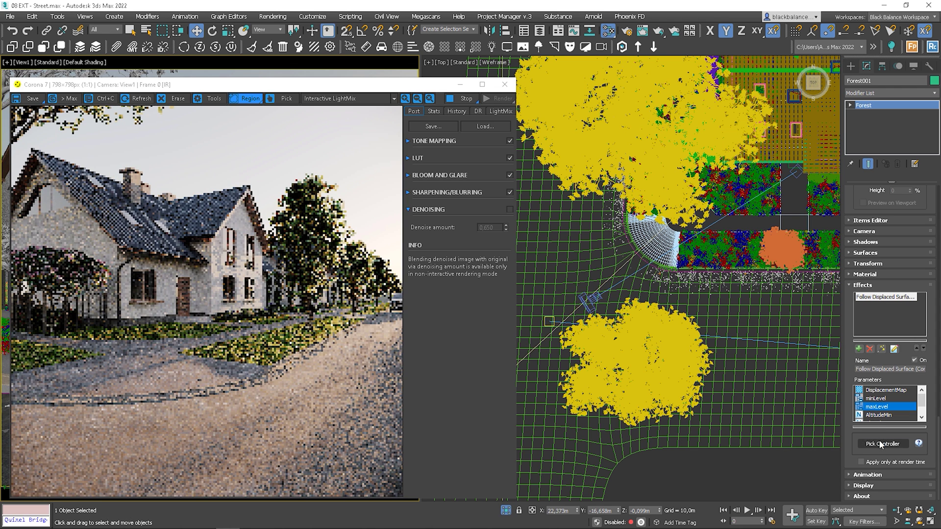
pyautogui.click(882, 444)
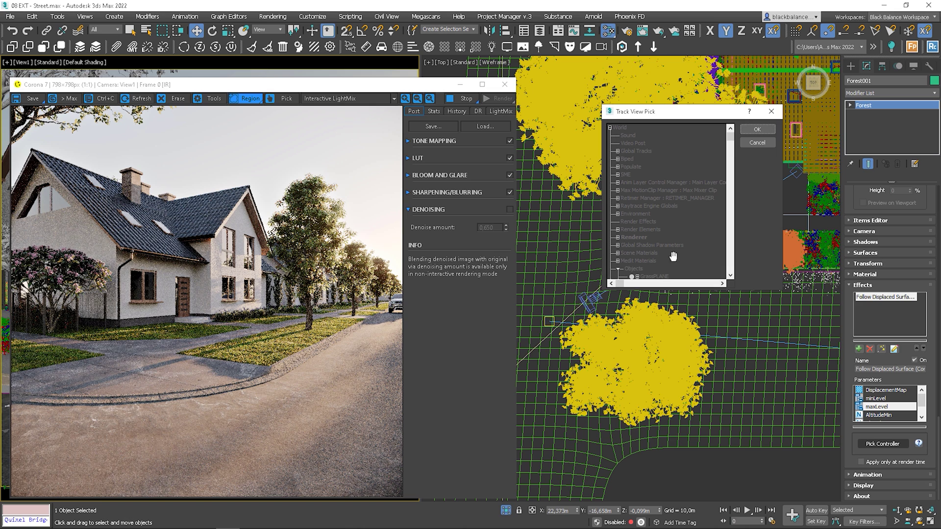
pyautogui.moveTo(729, 133); pyautogui.dragTo(734, 151)
pyautogui.scroll(-2, 734, 151)
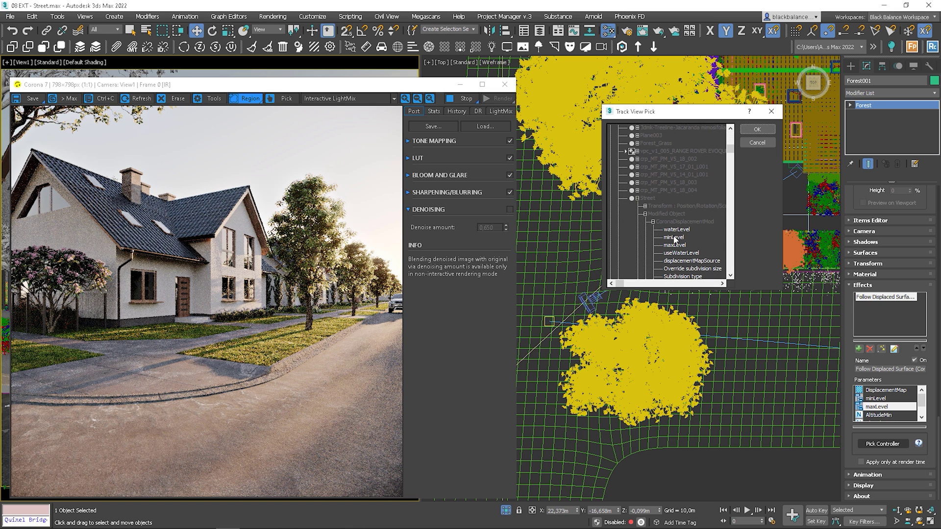
pyautogui.click(674, 246)
pyautogui.click(753, 129)
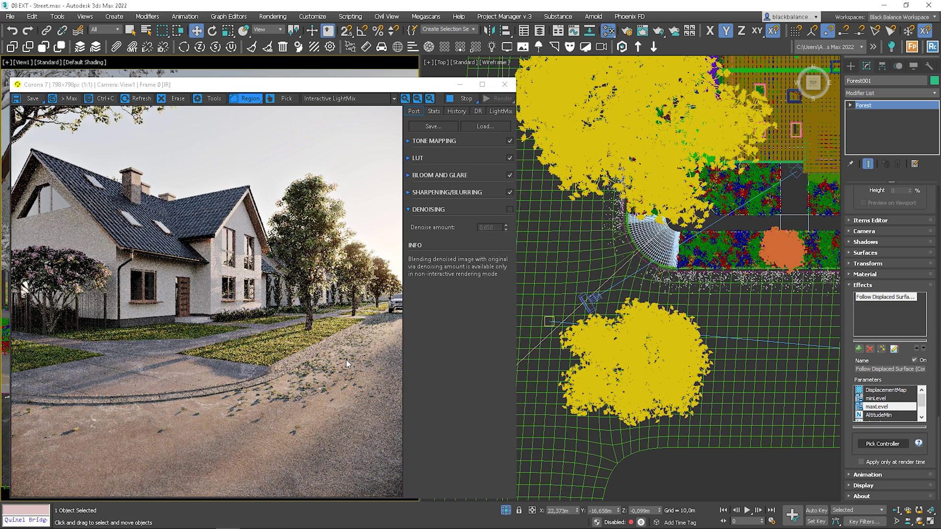
# Define a render region over the scattered leaves along the curb in the Corona interactive render
pyautogui.moveTo(234, 317); pyautogui.dragTo(427, 457)
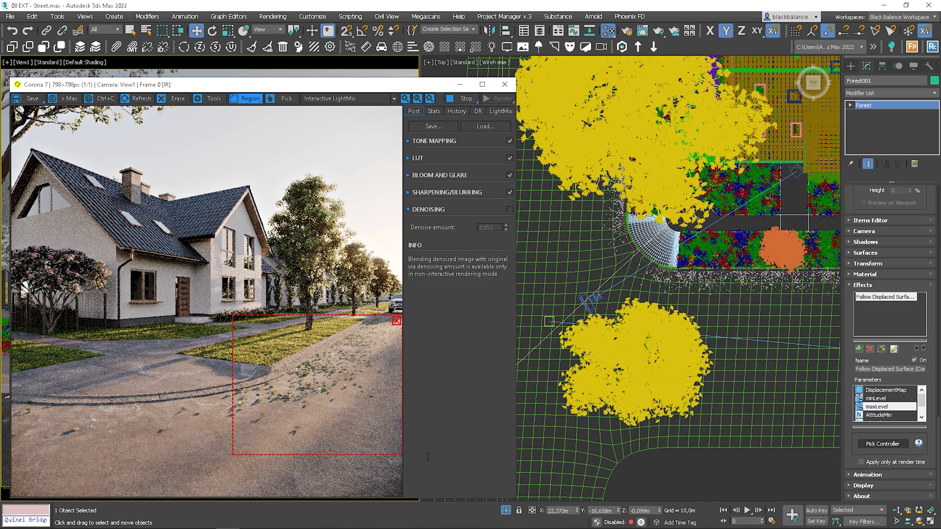